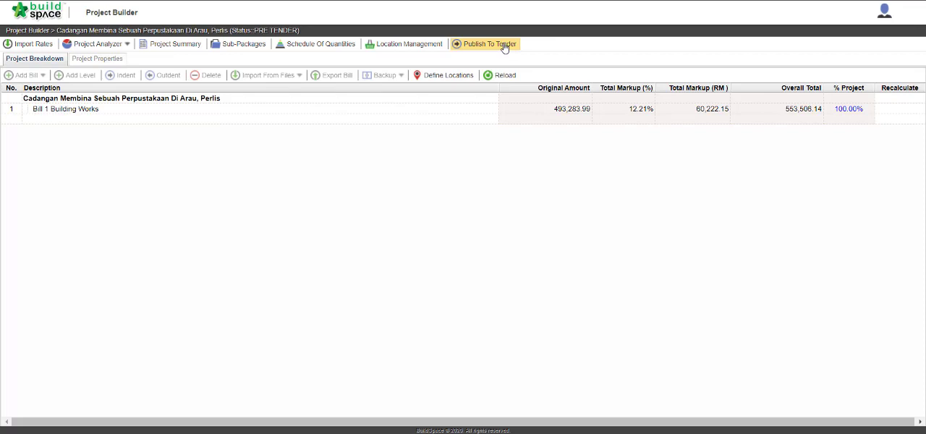
Publish the project to tender, accepting that it gets locked and that the action cannot be undone.
left_click(504, 46)
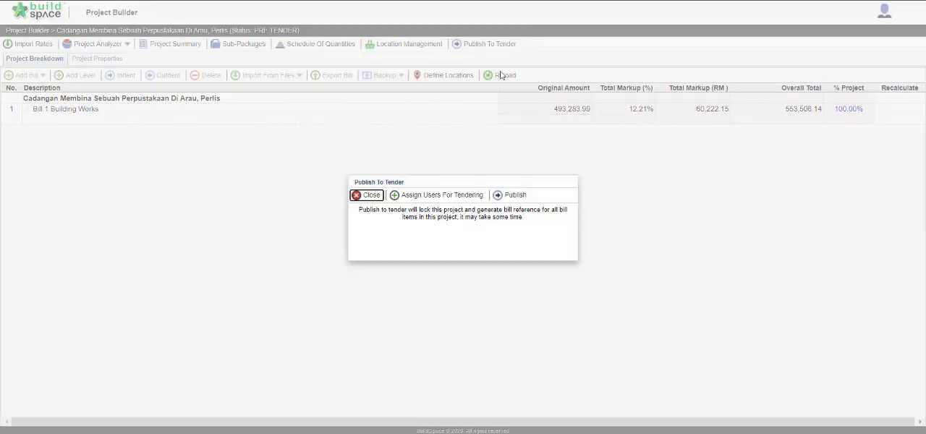
left_click(515, 195)
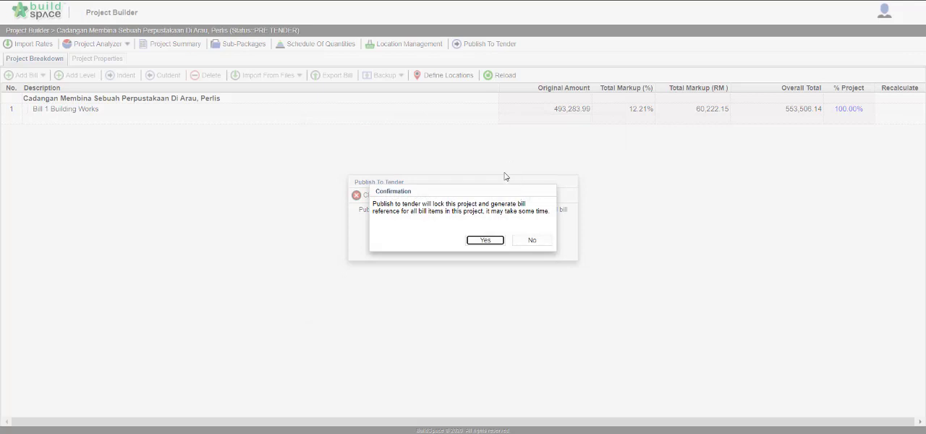
left_click(497, 243)
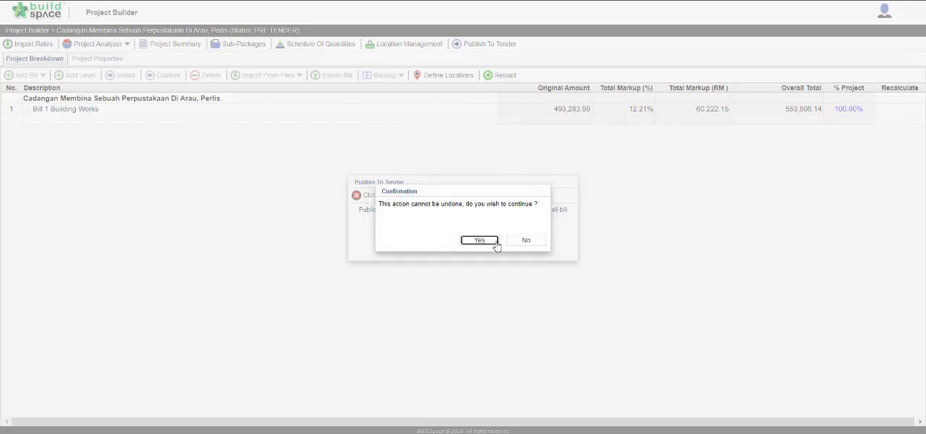
left_click(496, 243)
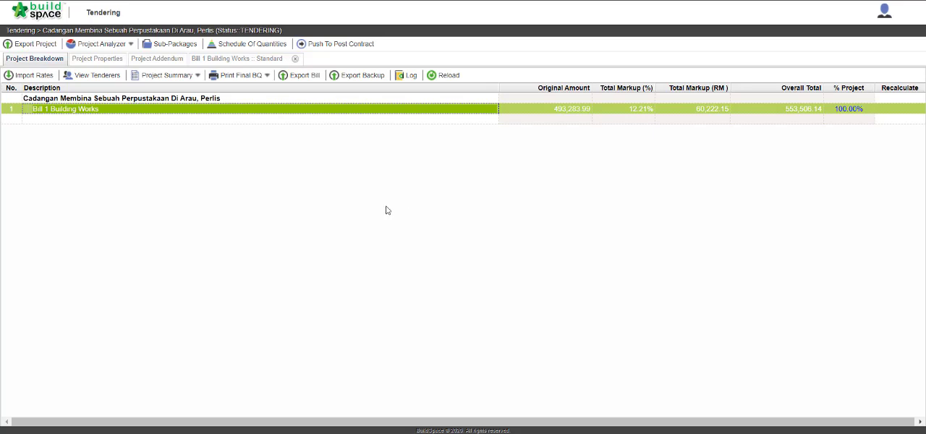
Print the final BQ of Bill 1 Building Works without price and look through its pages.
left_click(267, 76)
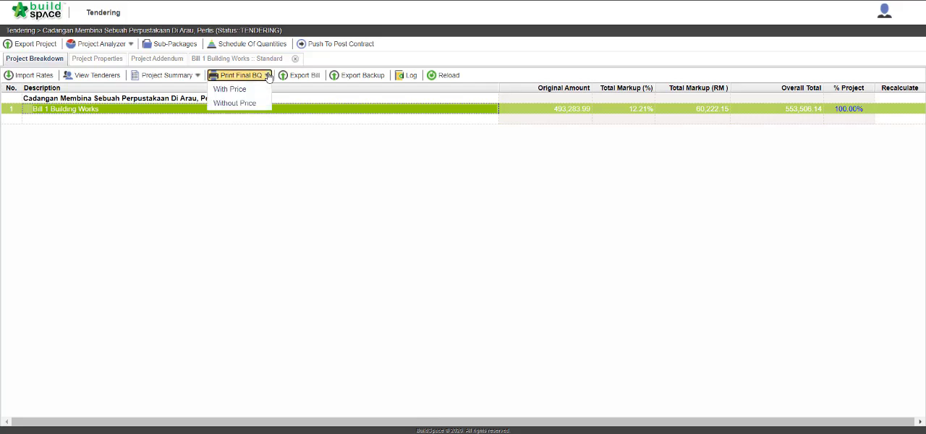
left_click(262, 103)
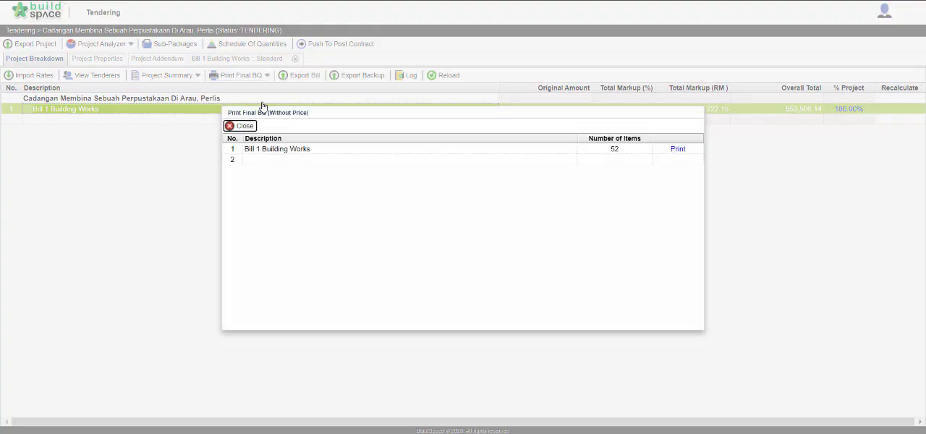
left_click(678, 149)
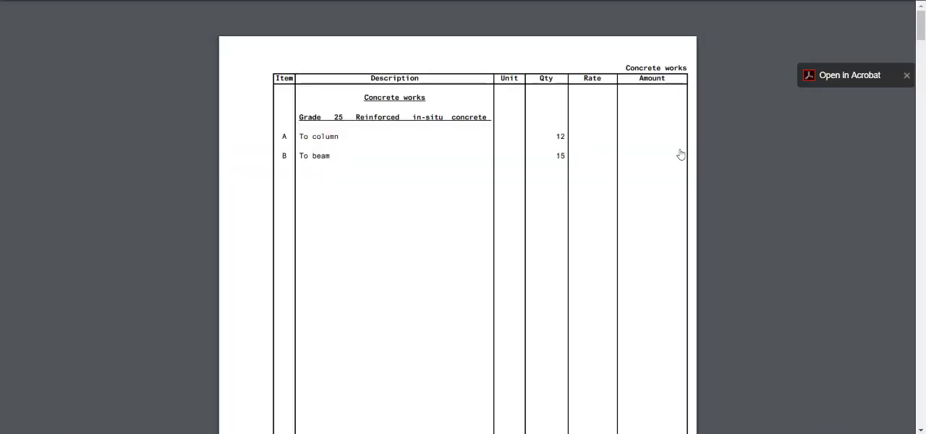
scroll(681, 154, "down", 5)
scroll(681, 154, "down", 7)
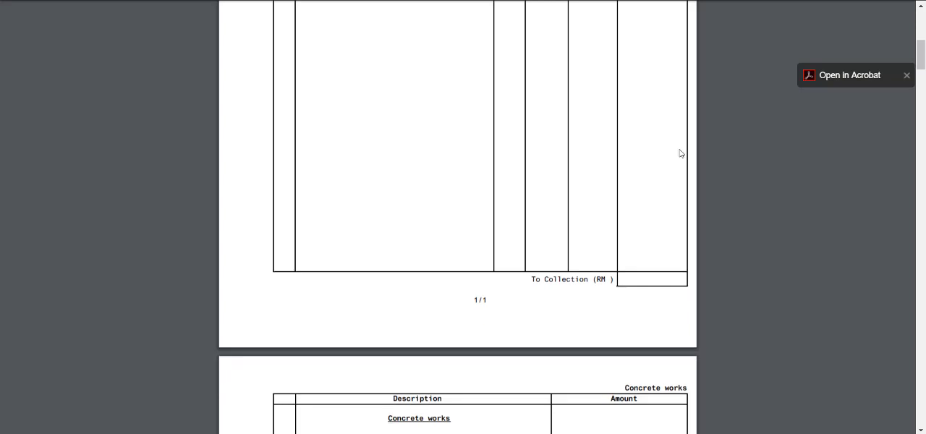
scroll(681, 153, "down", 6)
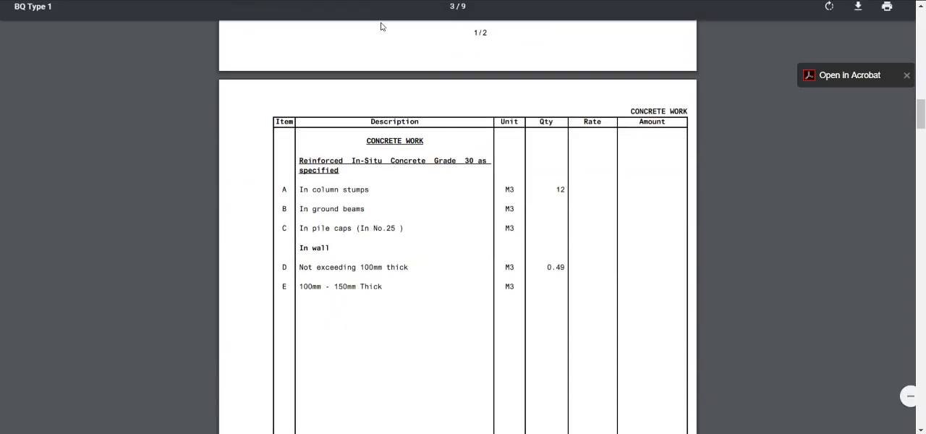
left_click(347, 0)
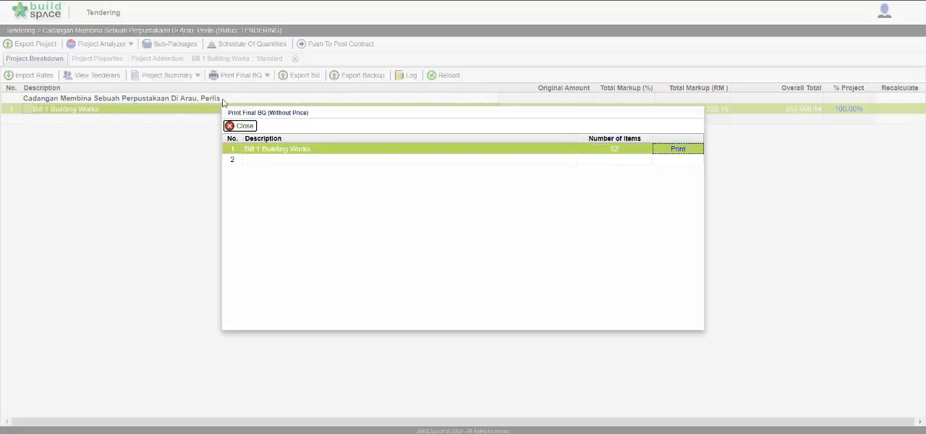
left_click(238, 126)
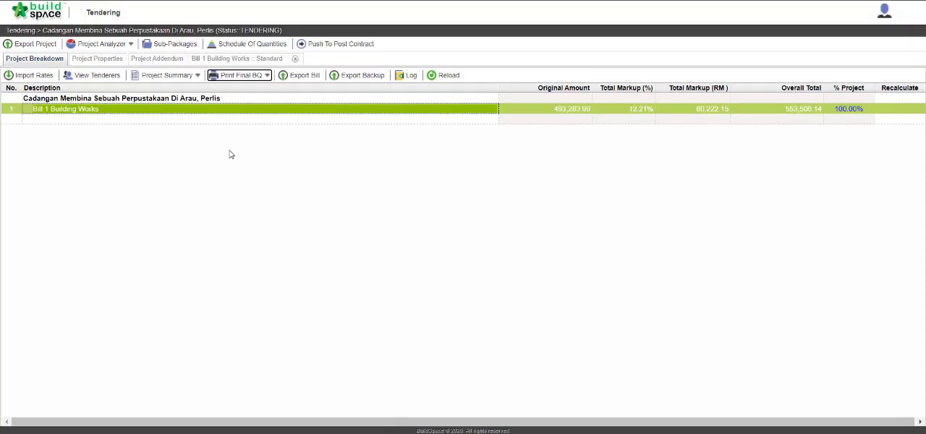
Export the tender project and download it under the suggested file name.
left_click(39, 47)
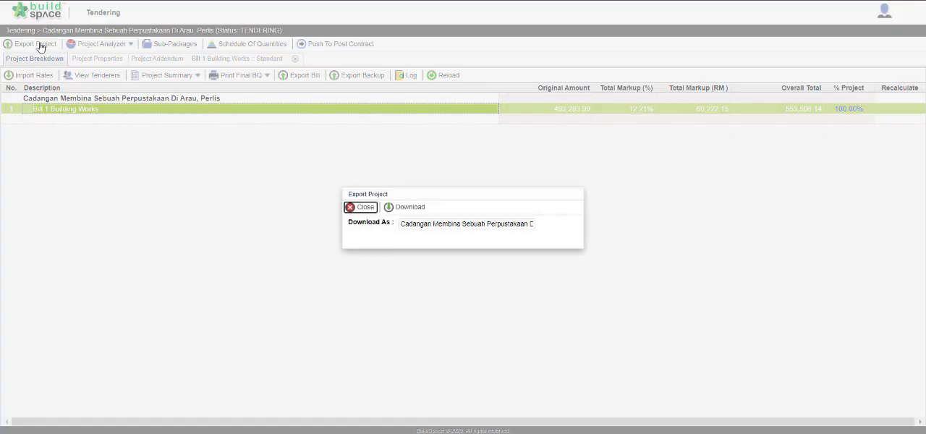
left_click(420, 212)
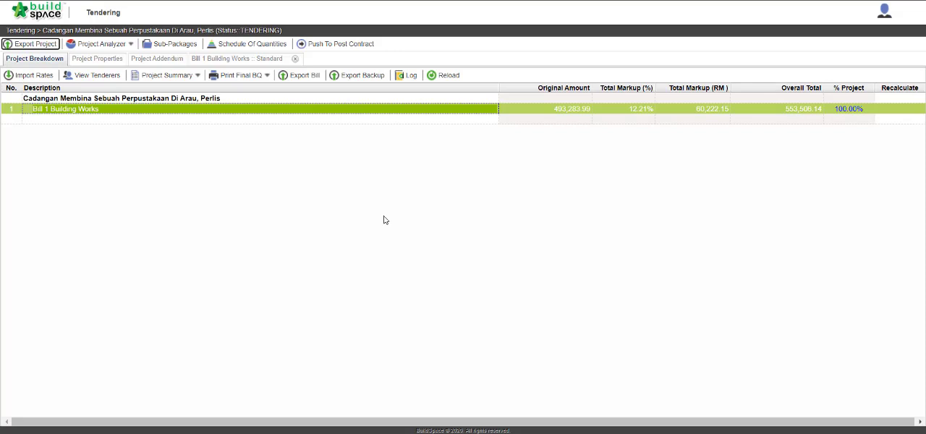
Switch to the Project Builder window and view the items of the CONCRETE WORK element in Bill 1 Building Works.
key("alt+Tab")
left_click(403, 176)
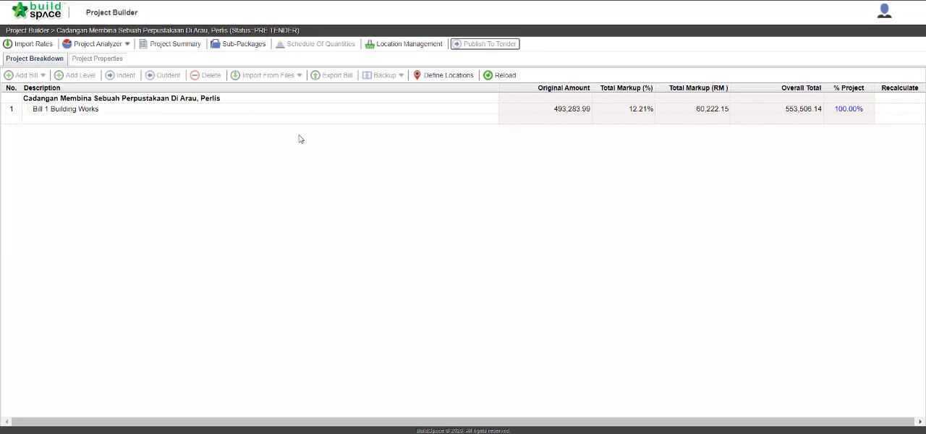
double_click(301, 112)
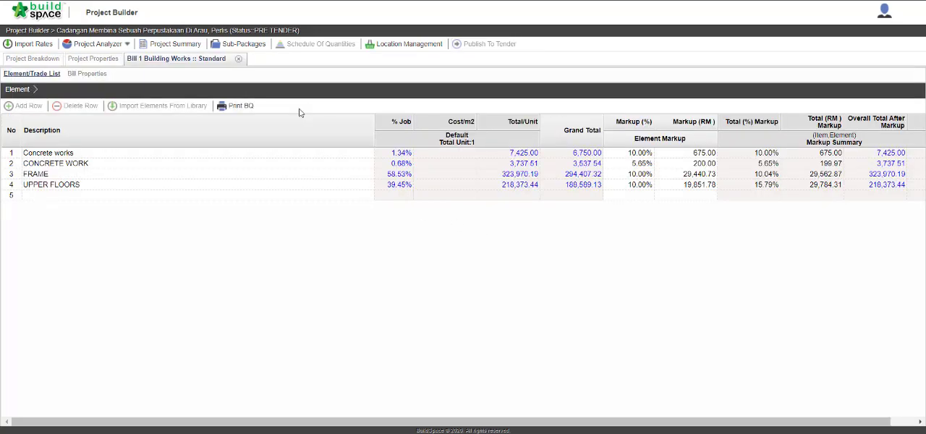
double_click(262, 170)
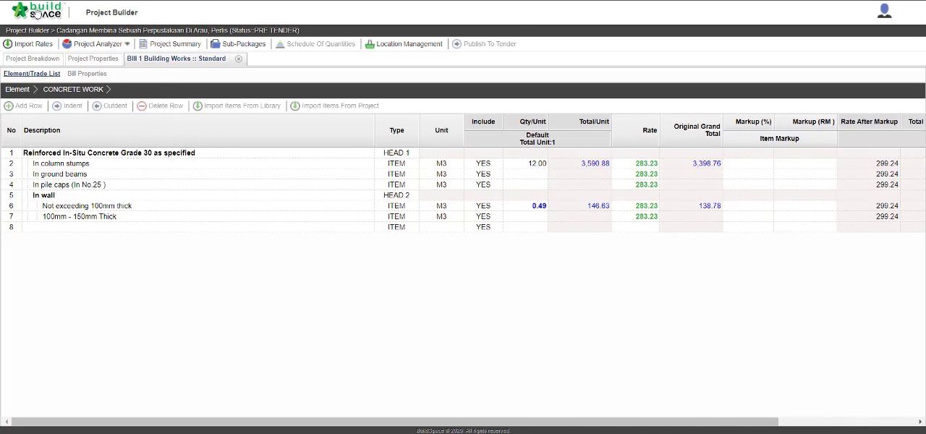
Open the project Cadangan Membina Sebuah Perpustakaan Di Arau, Perlis in the Tendering module and add an addendum to it.
left_click(34, 13)
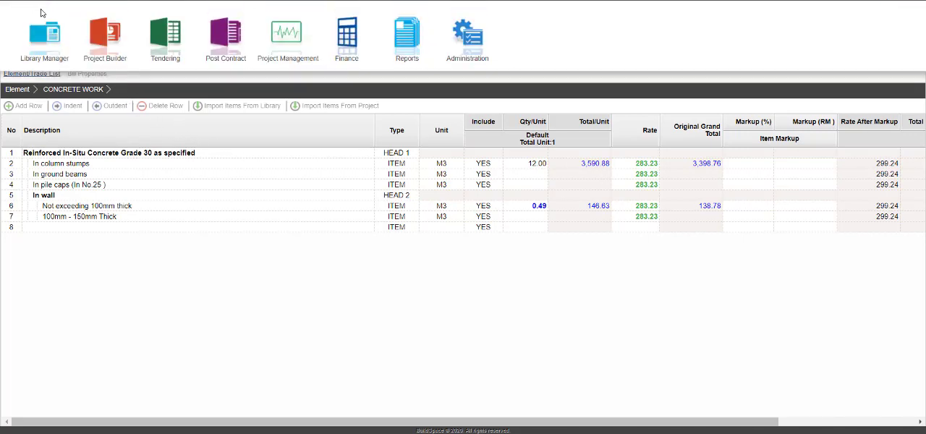
left_click(173, 48)
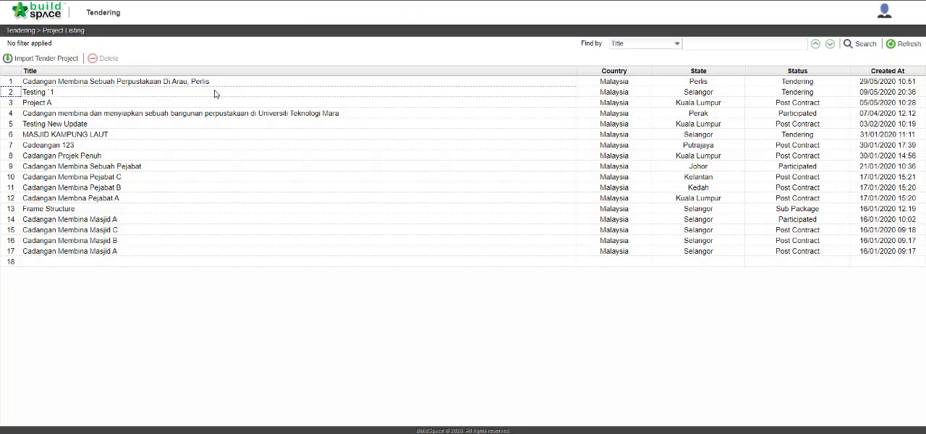
left_click(238, 84)
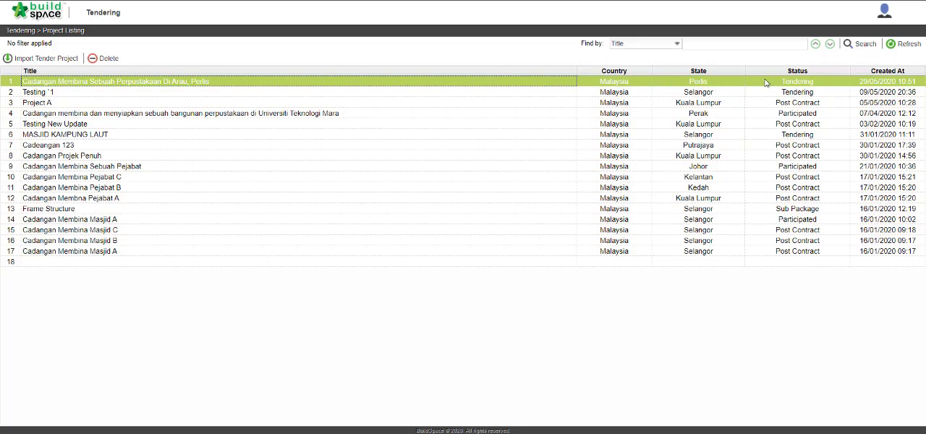
double_click(382, 86)
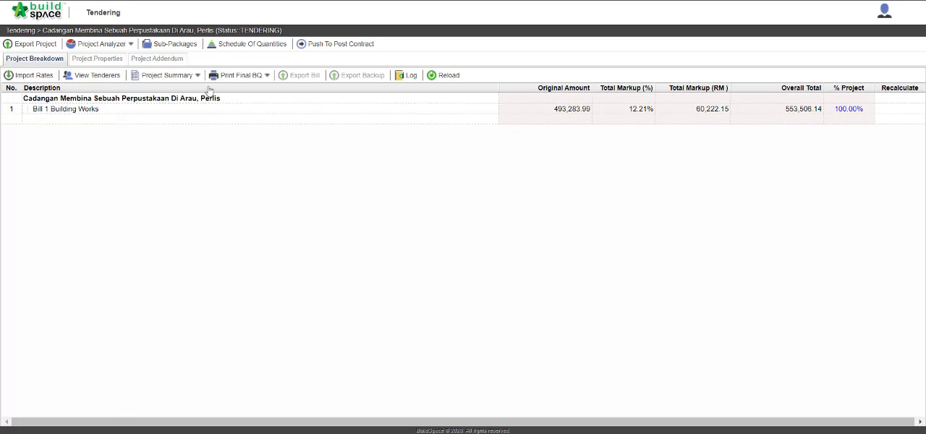
left_click(166, 59)
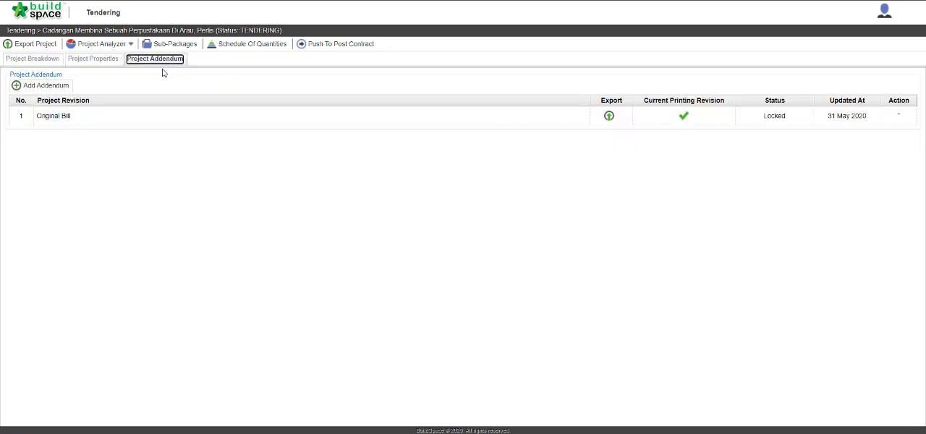
left_click(53, 92)
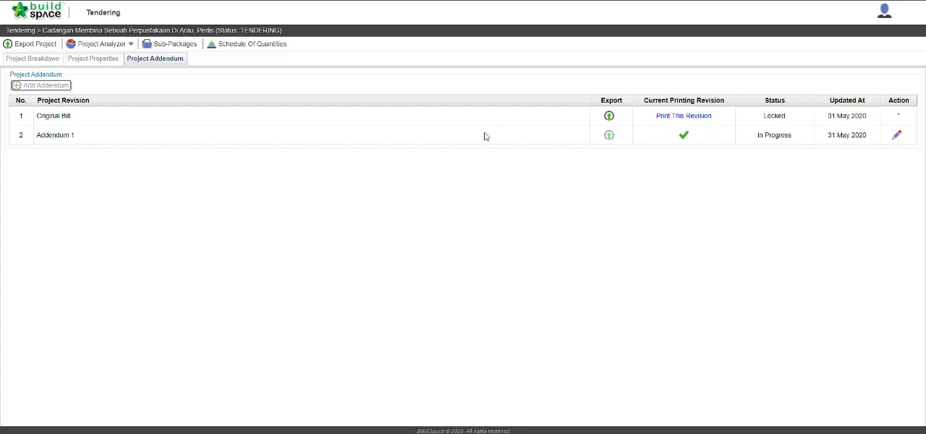
In Bill 1's FRAME element, duplicate the heading "Vibrated reinforced concrete Grade 35/20, as specified, in," with its items above the original.
left_click(52, 60)
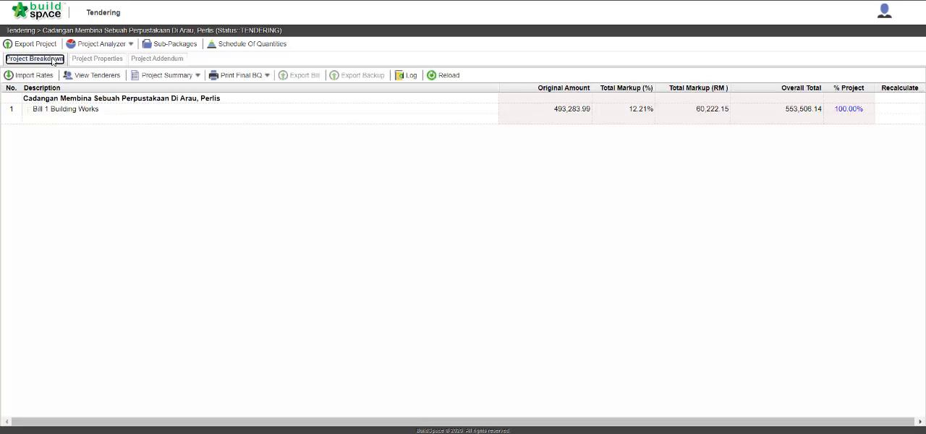
double_click(193, 115)
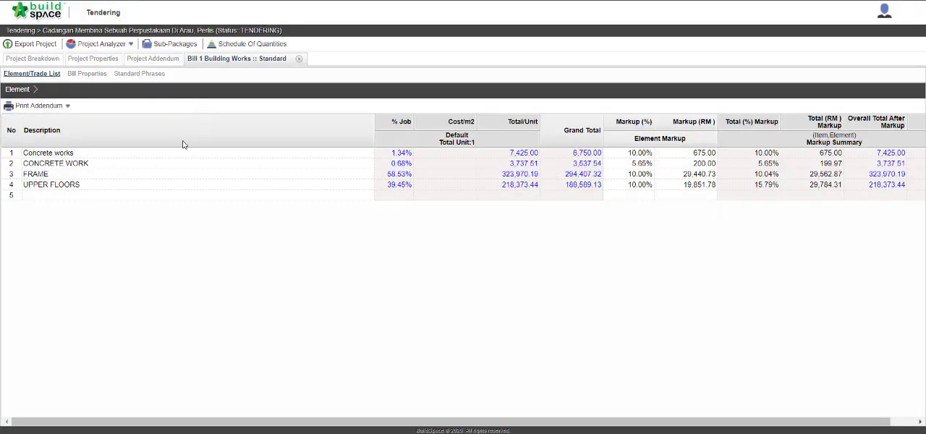
double_click(140, 180)
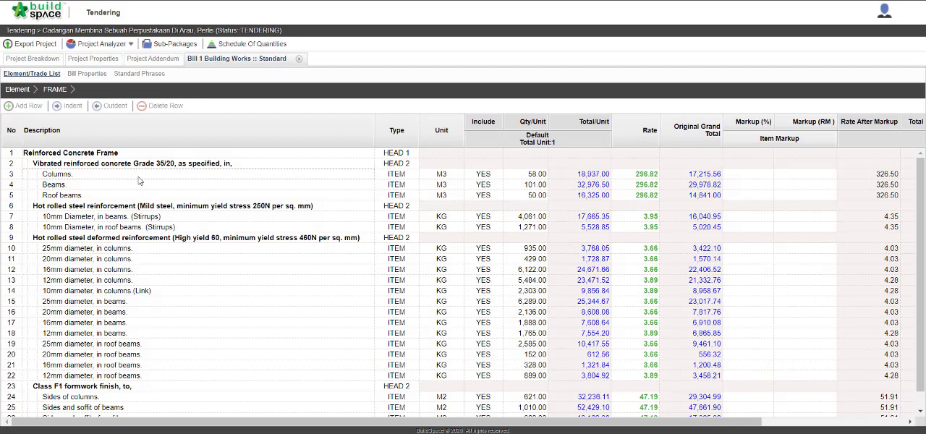
left_click(272, 166)
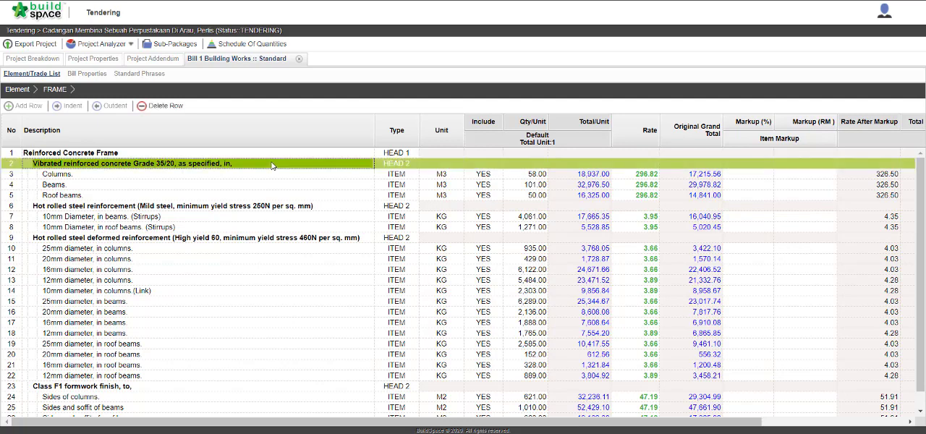
right_click(272, 165)
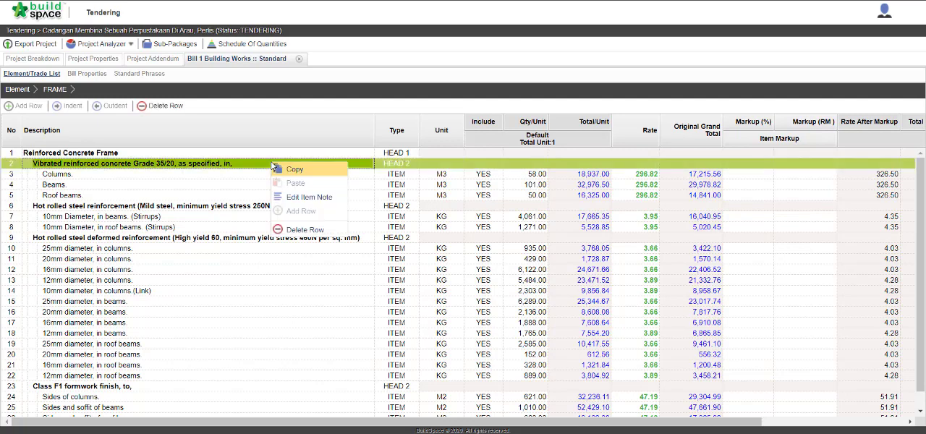
left_click(288, 171)
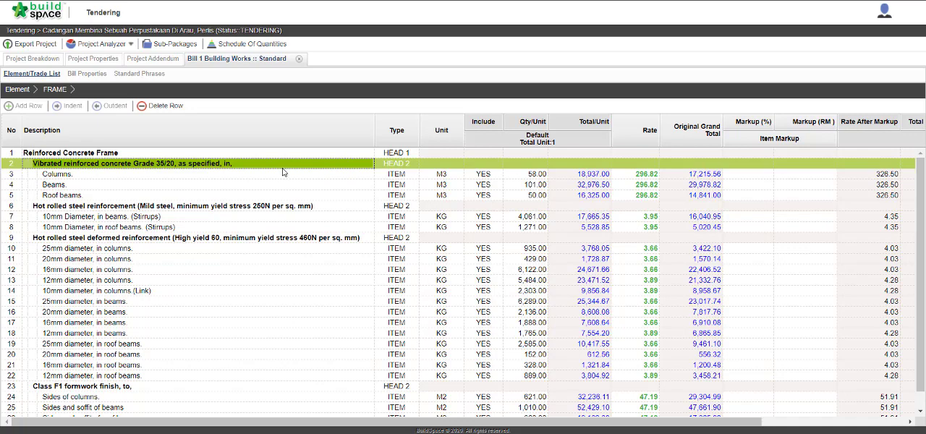
right_click(275, 168)
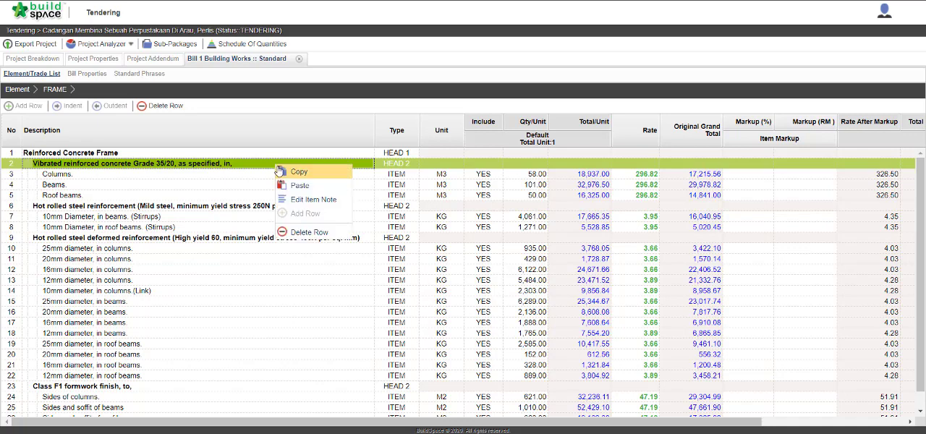
left_click(297, 186)
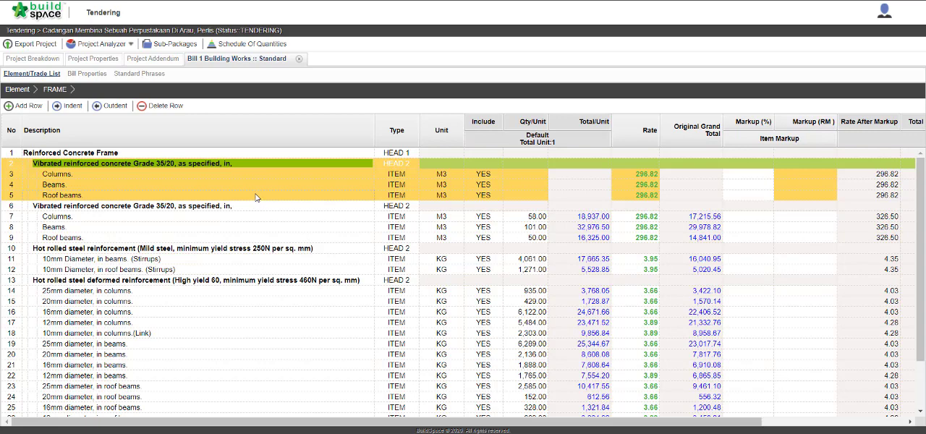
Set the quantity per unit of the copied Columns item to 58 and of the copied Beams item to 101.
left_click(529, 176)
left_click(529, 176)
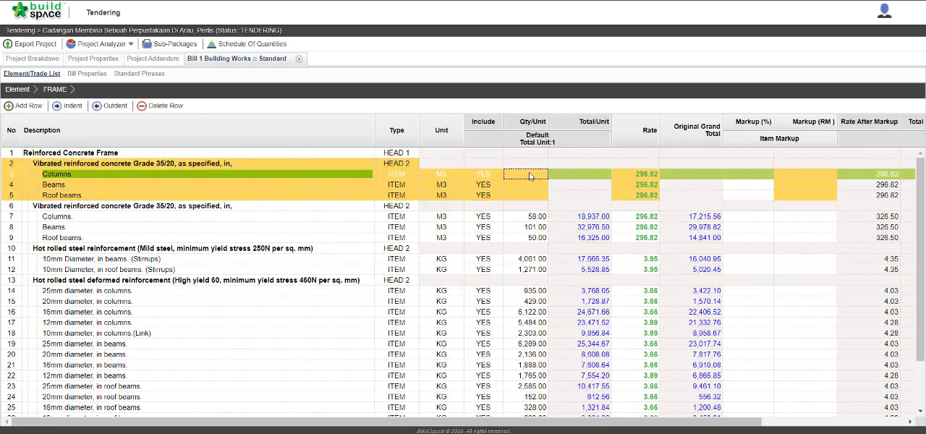
left_click(529, 176)
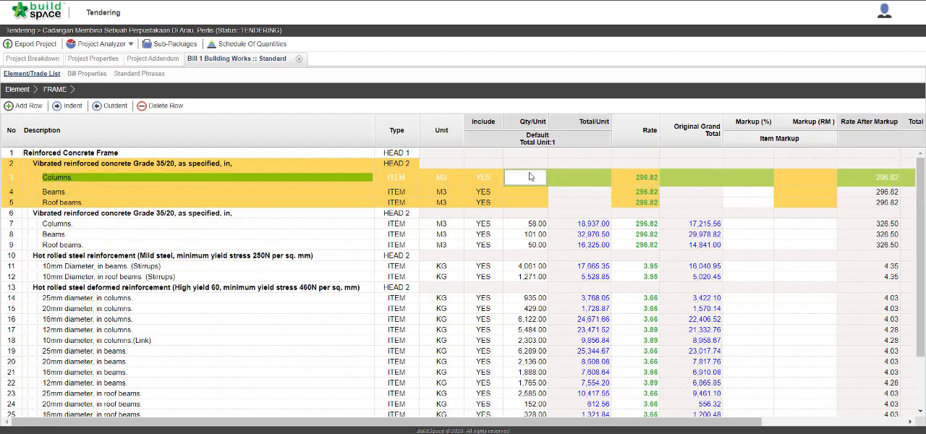
type("58")
key("Return")
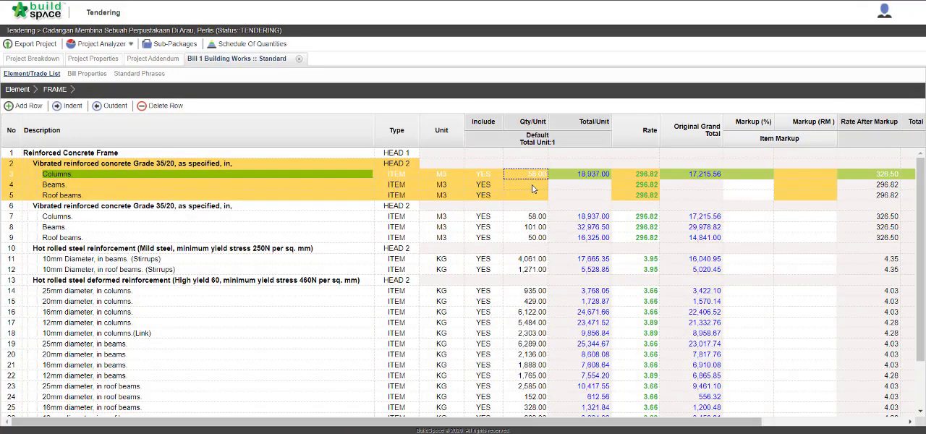
double_click(533, 187)
type("101")
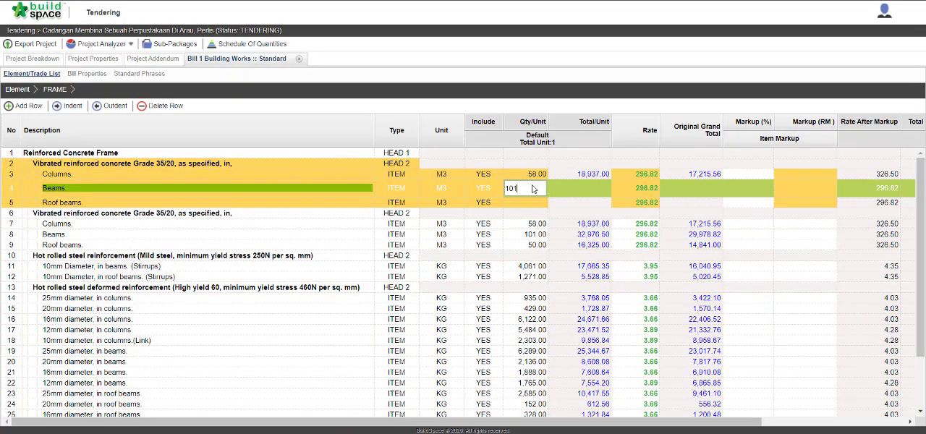
key("Return")
Set the quantity per unit of the copied Roof beams item to 50.
double_click(534, 196)
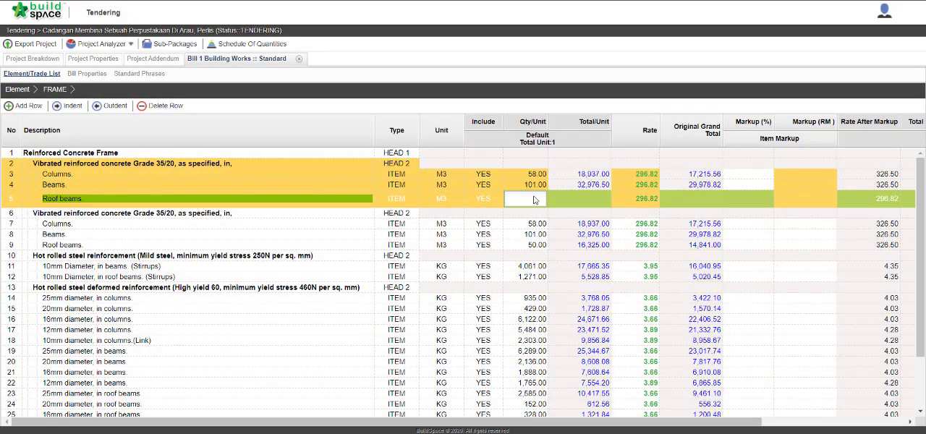
type("50")
left_click(619, 203)
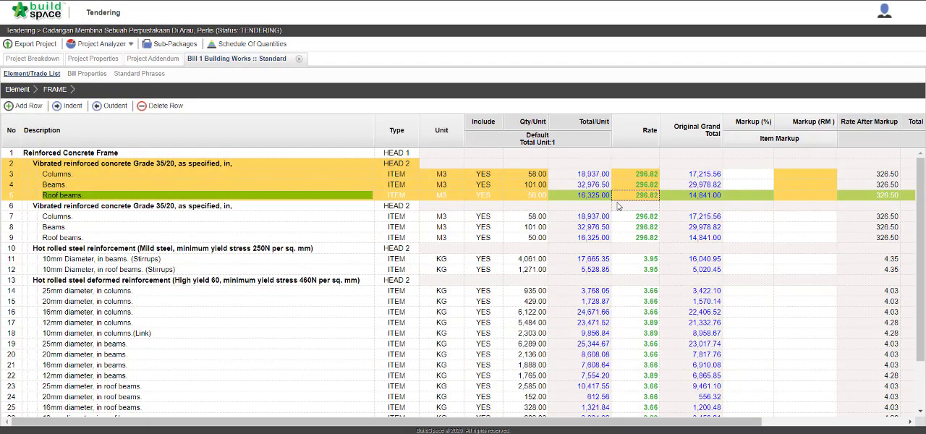
Change the concrete grade in the copied heading's description to 30/20, giving "Vibrated reinforced concrete Grade 30/20, as specified, in,".
left_click(276, 168)
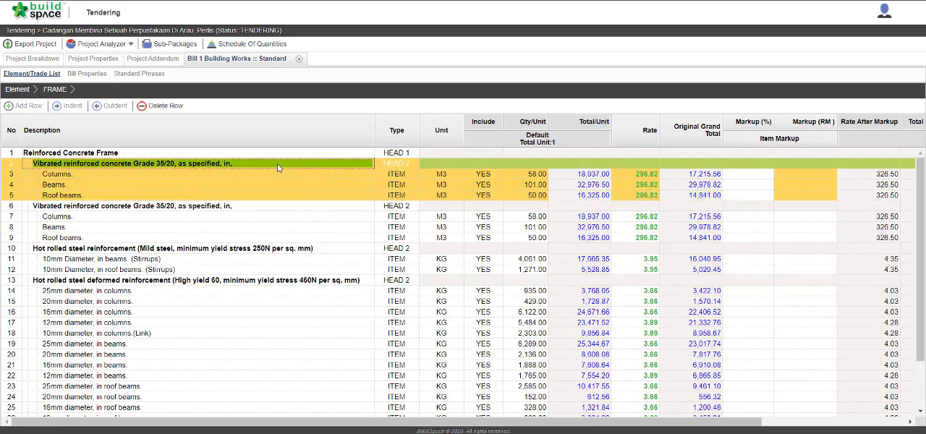
left_click(276, 168)
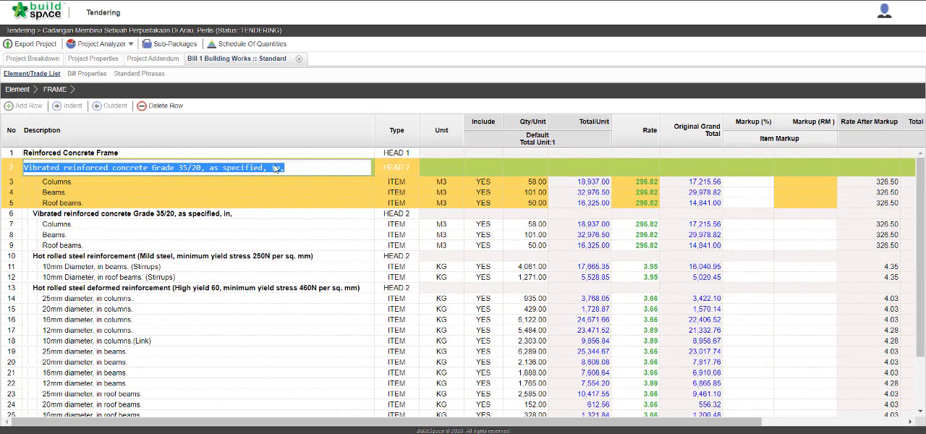
left_click(187, 167)
key("BackSpace")
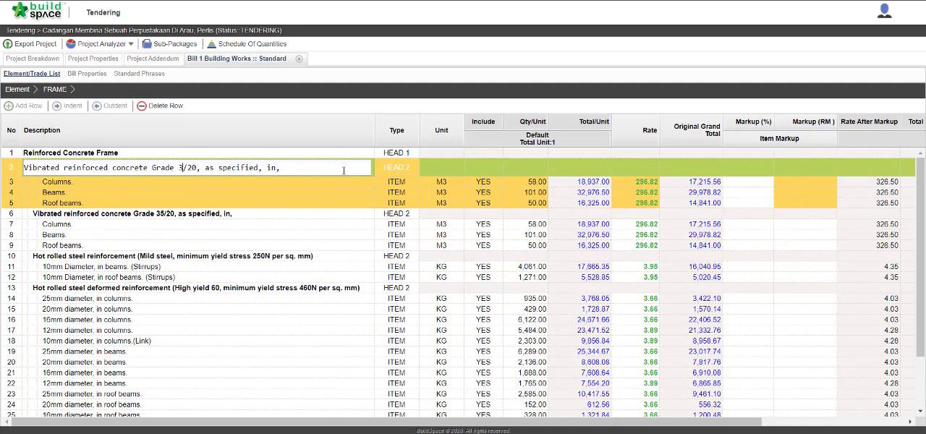
type("0")
key("Return")
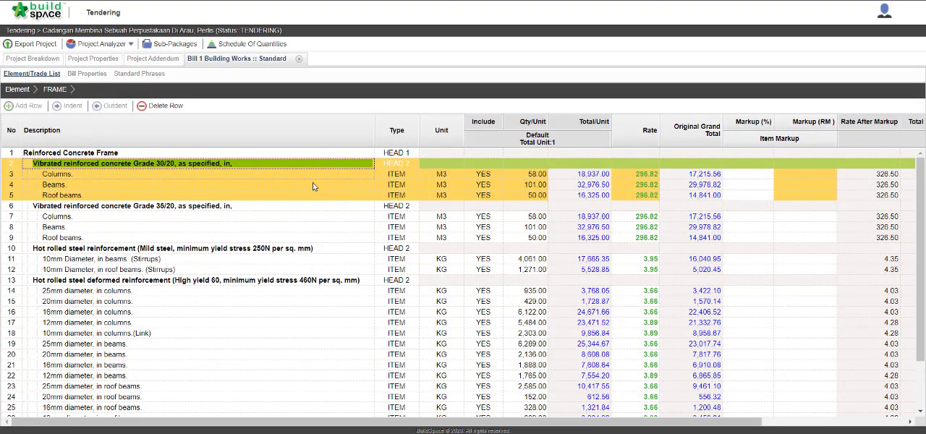
Delete the original heading "Vibrated reinforced concrete Grade 35/20, as specified, in," together with its items.
left_click(268, 207)
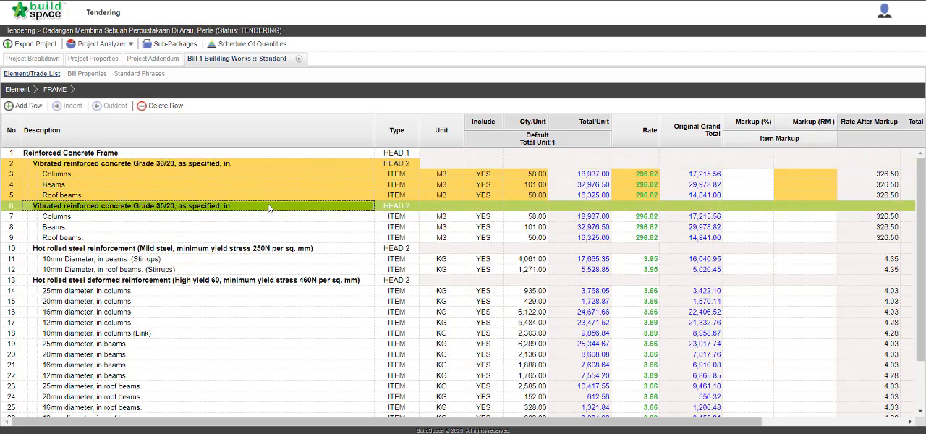
right_click(268, 208)
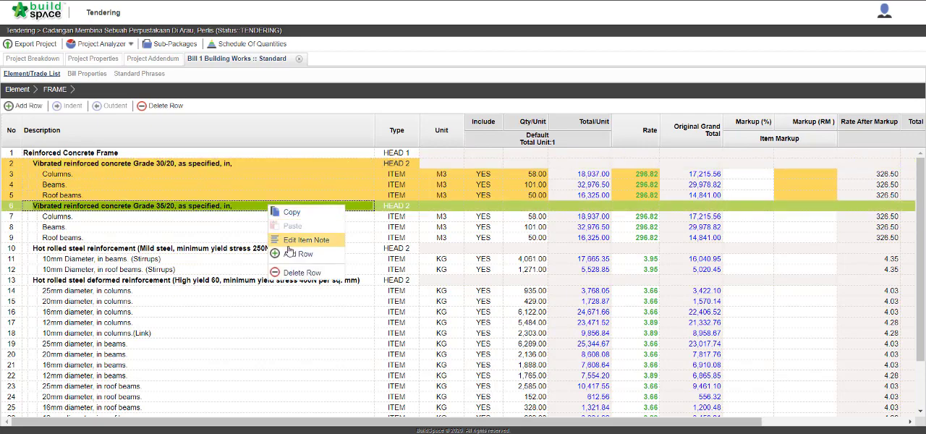
left_click(290, 272)
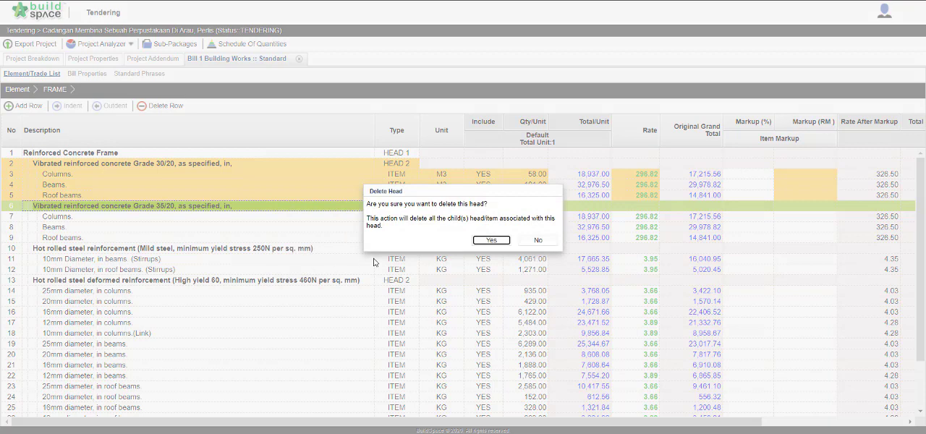
left_click(481, 241)
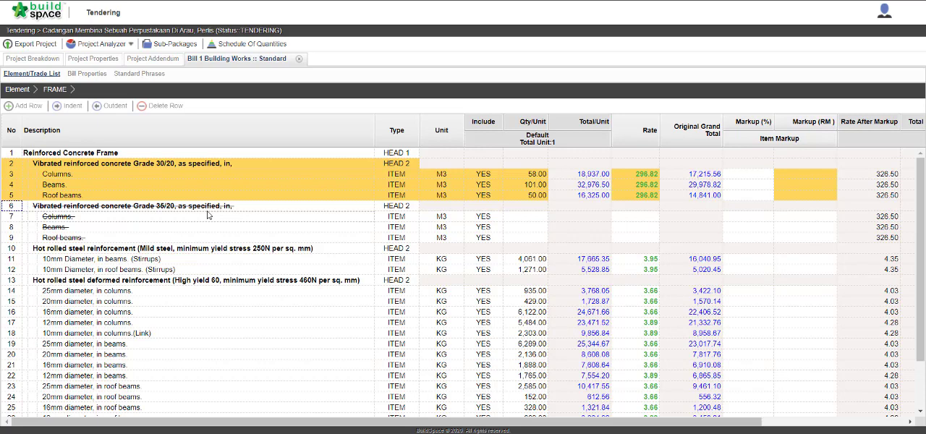
Set the status of Addendum 1 to Locked and save it without updating the affected bill's summary prefix.
left_click(155, 63)
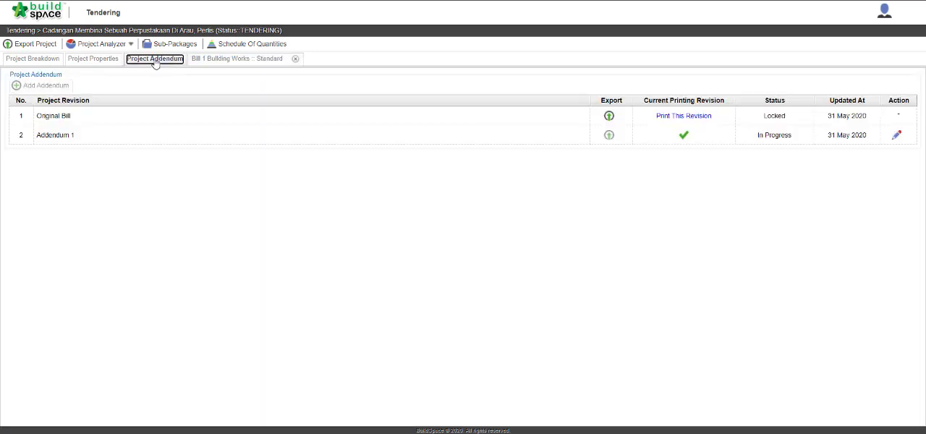
left_click(895, 142)
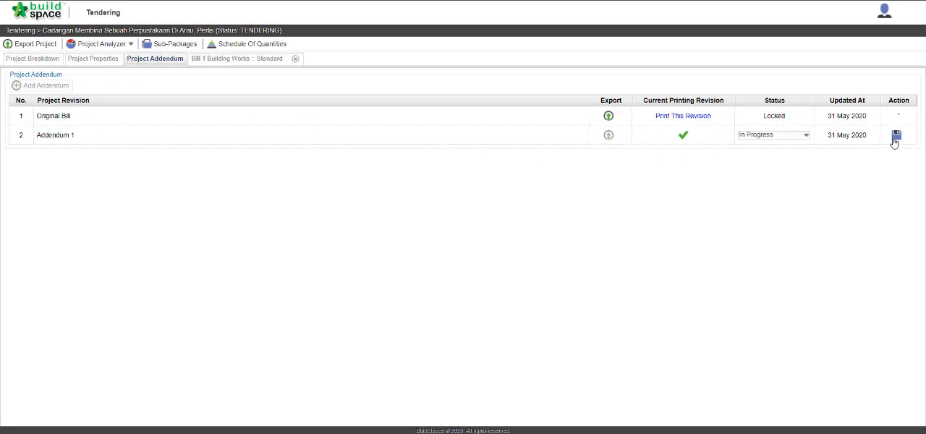
left_click(788, 140)
left_click(785, 159)
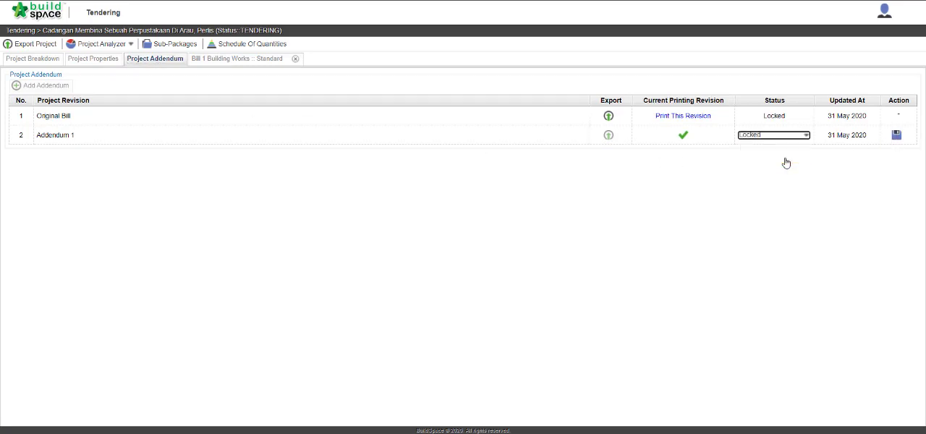
left_click(897, 136)
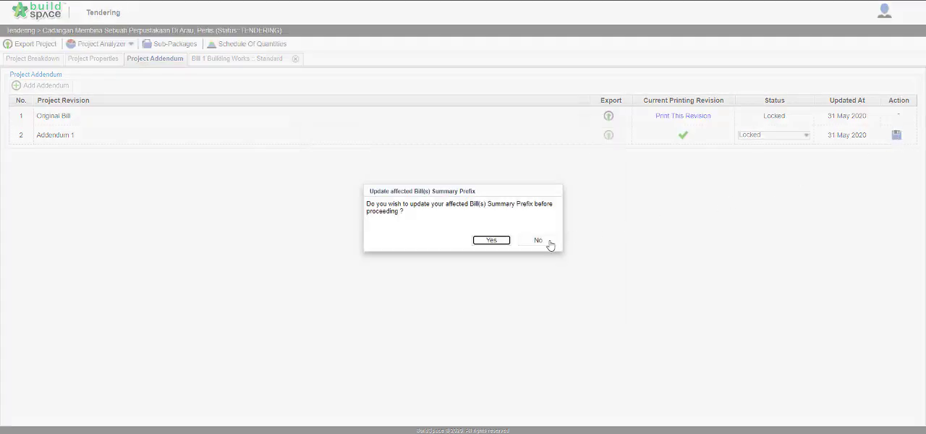
left_click(538, 241)
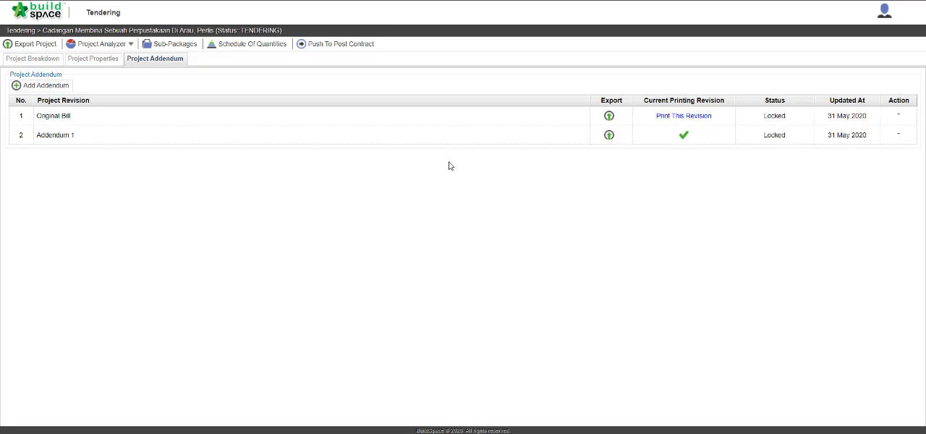
Check which element of Bill 1 Building Works carries the addendum mark and review the revised items in FRAME.
left_click(50, 64)
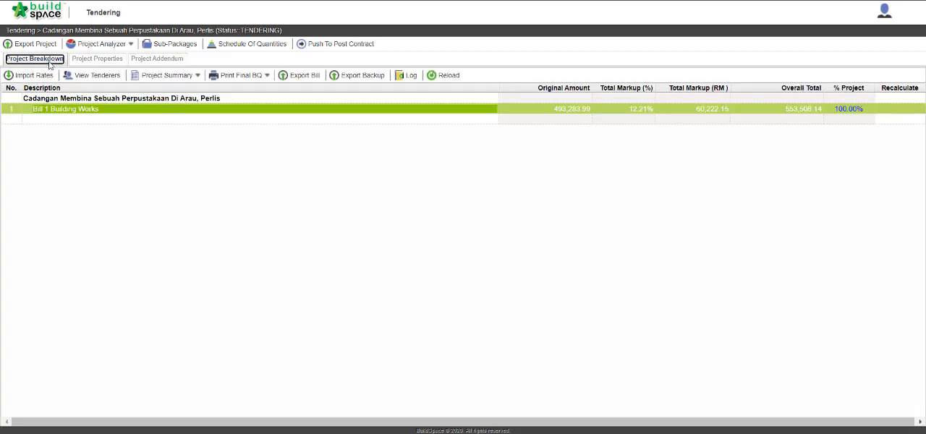
double_click(89, 112)
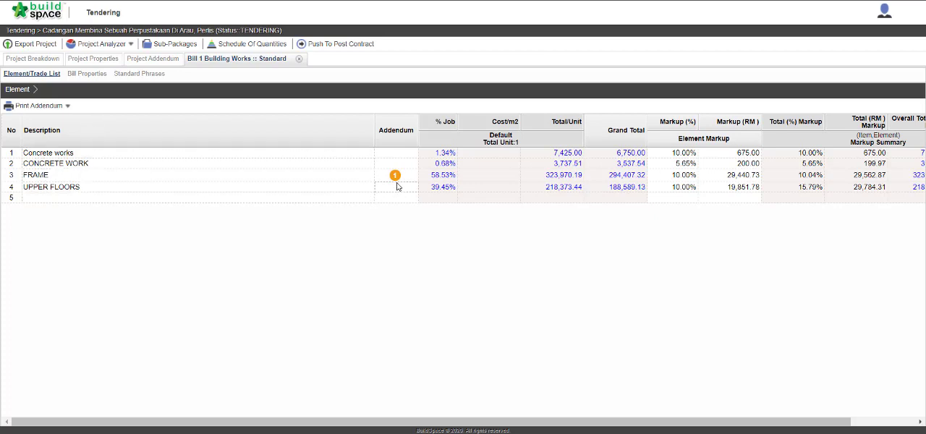
mouse_move(397, 181)
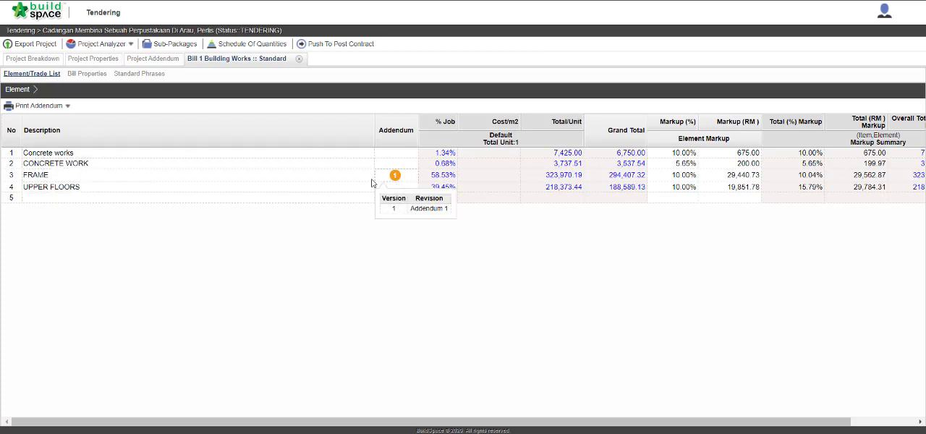
double_click(288, 179)
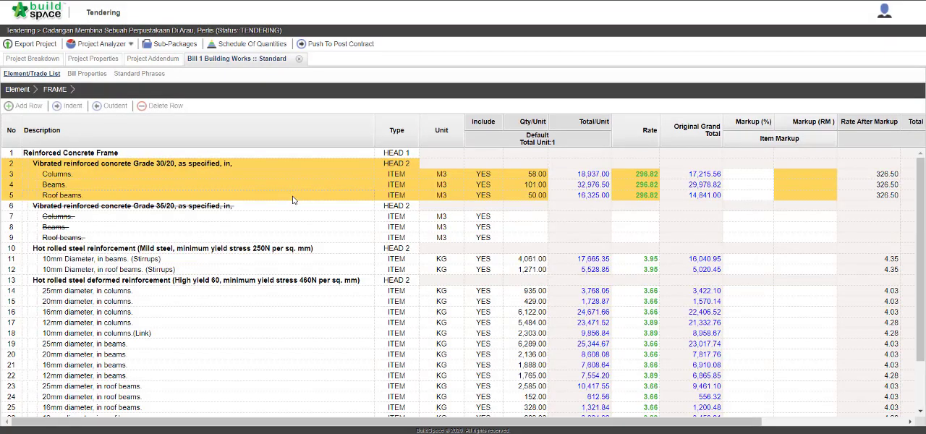
left_click(272, 251)
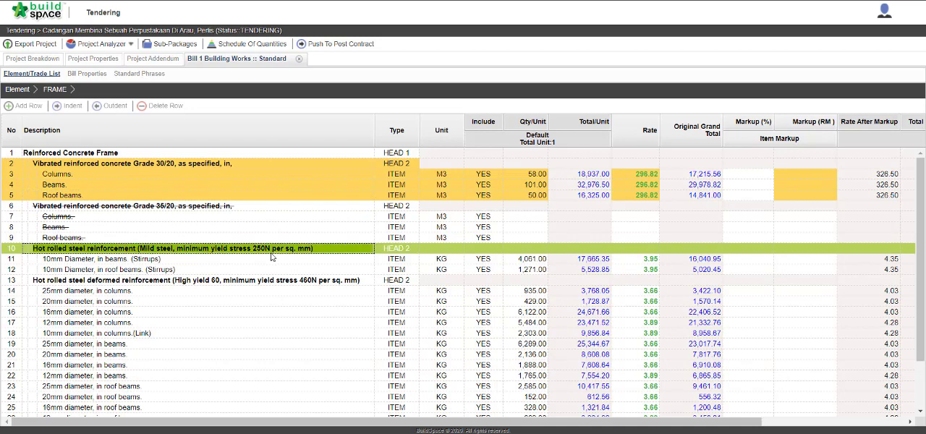
left_click(352, 177)
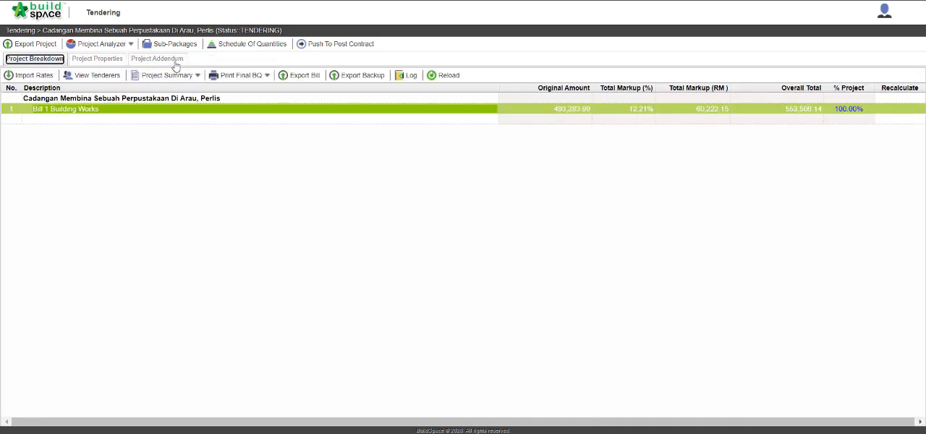
Export Addendum 1 from the project's addendum list and download it under the name Addendum 1.
left_click(157, 59)
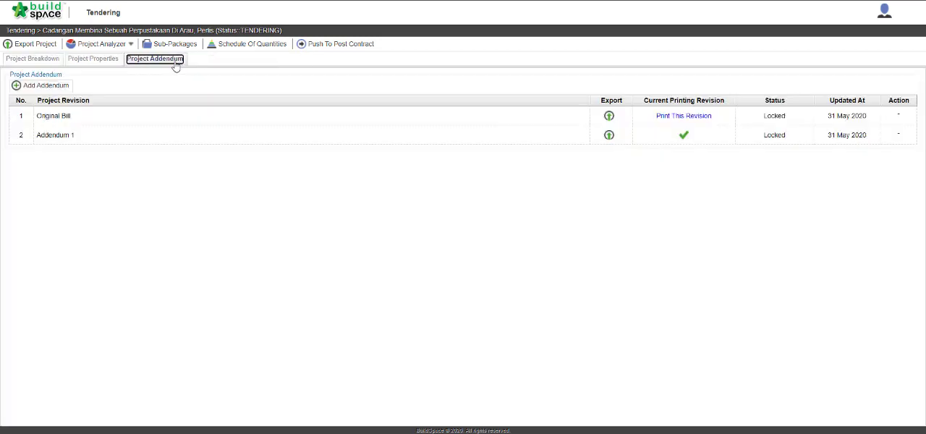
left_click(609, 136)
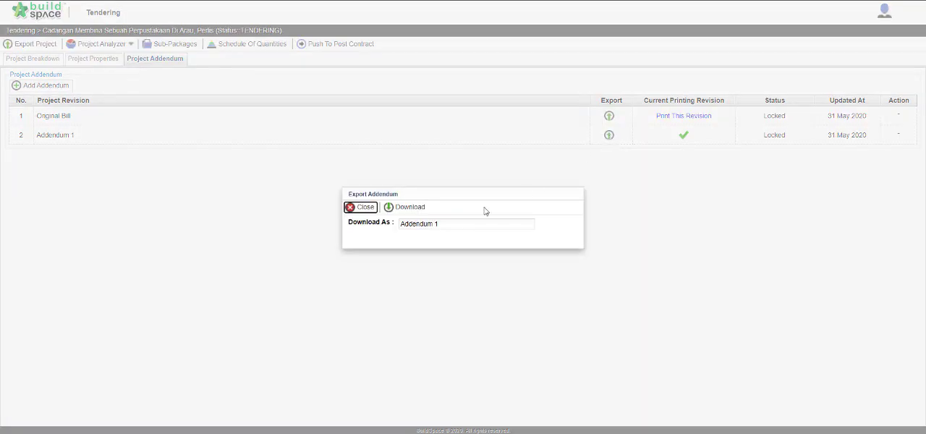
left_click(423, 213)
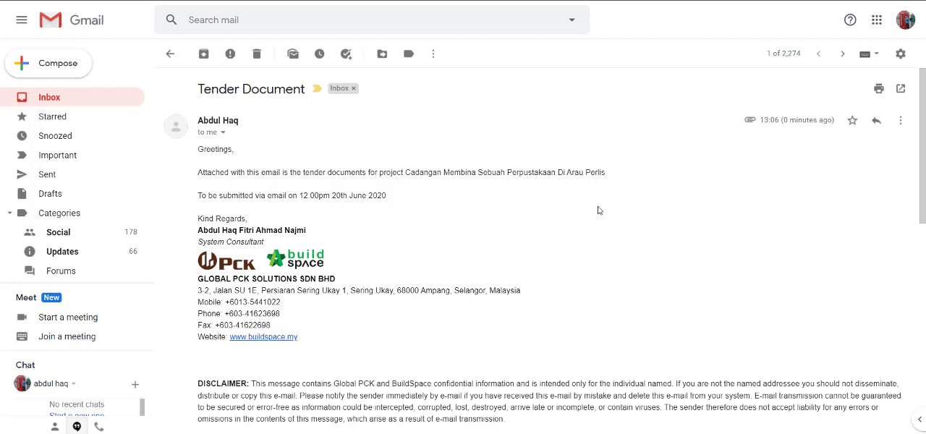
Download the attachment Cadangan_Membina_Sebuah_Perpustakaan_Di_Arau,_Perlis.ebq from the Tender Document e-mail in Gmail.
scroll(599, 210, "down", 3)
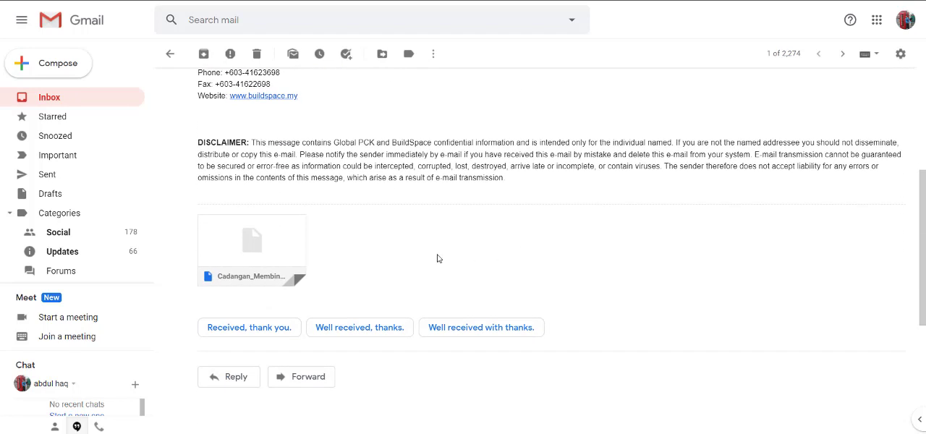
mouse_move(261, 262)
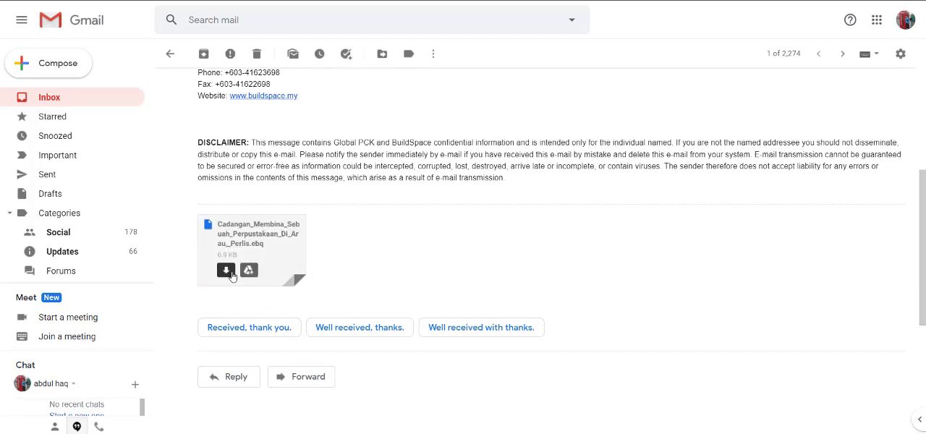
left_click(226, 271)
Switch to the contractor's BuildSpace window and open the Tendering module's project listing.
key("ctrl+Tab")
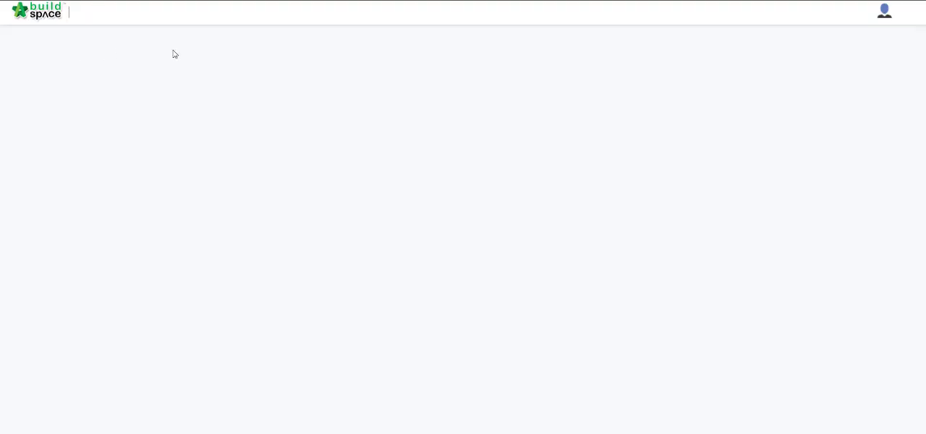
left_click(44, 16)
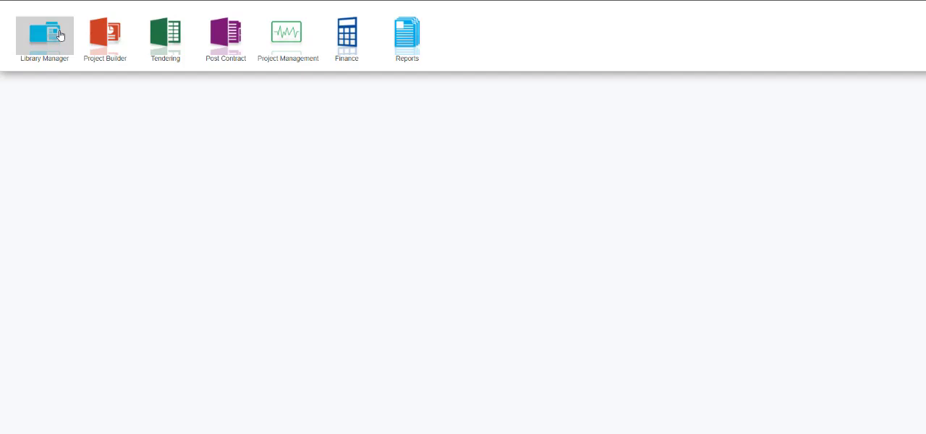
left_click(170, 40)
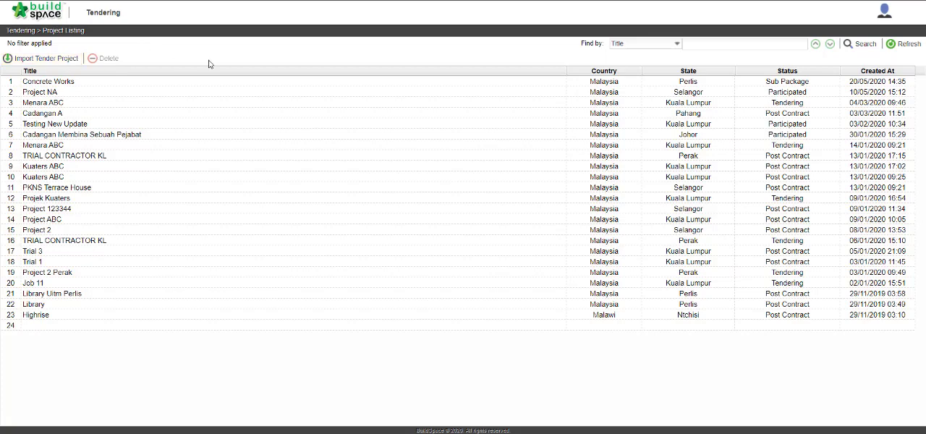
Import the tender project with Bill 1 Building Works from Cadangan_Membina_Sebuah_Perpustakaan_Di_Arau,_Perlis (1).ebq in the Downloads folder.
left_click(71, 63)
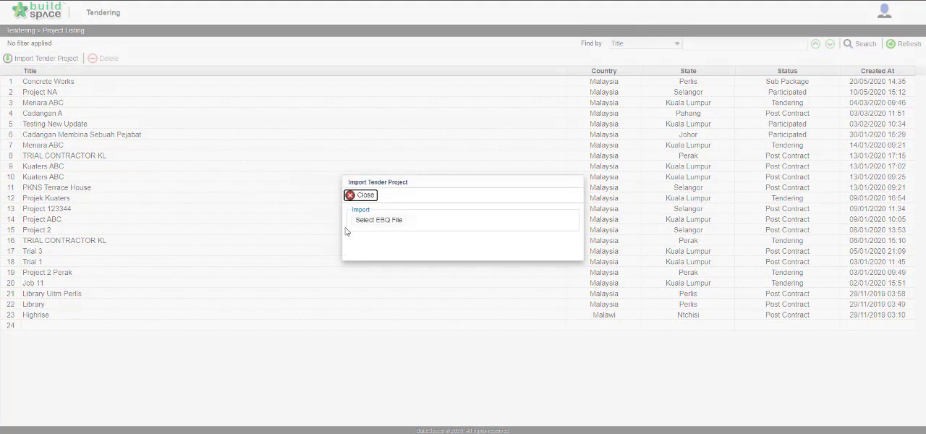
left_click(380, 225)
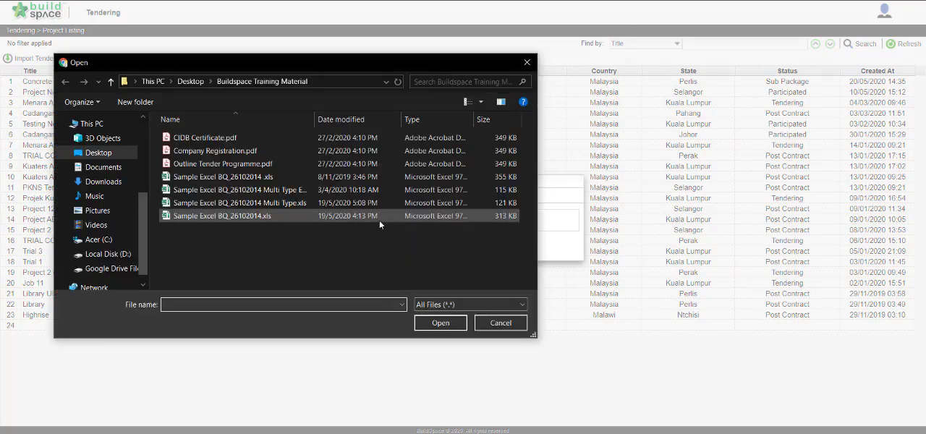
left_click(126, 183)
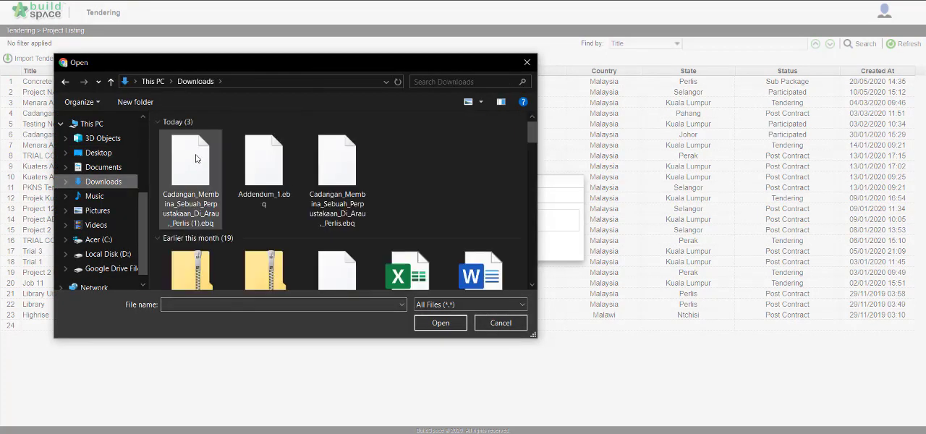
left_click(198, 161)
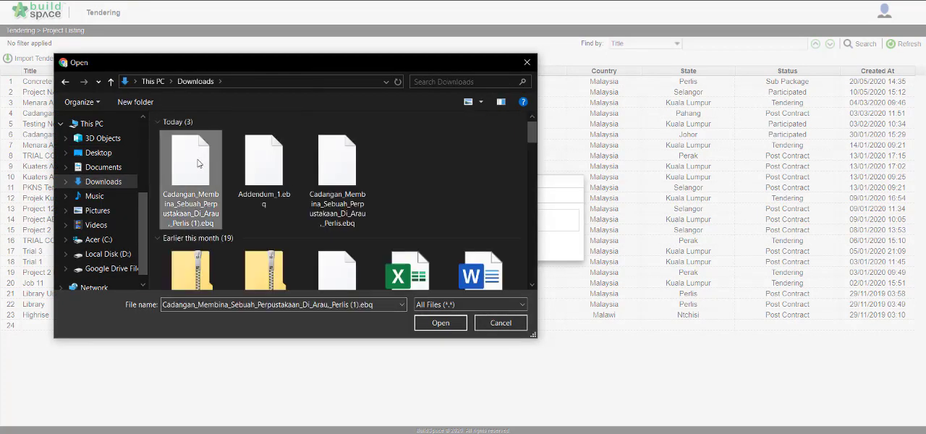
left_click(455, 330)
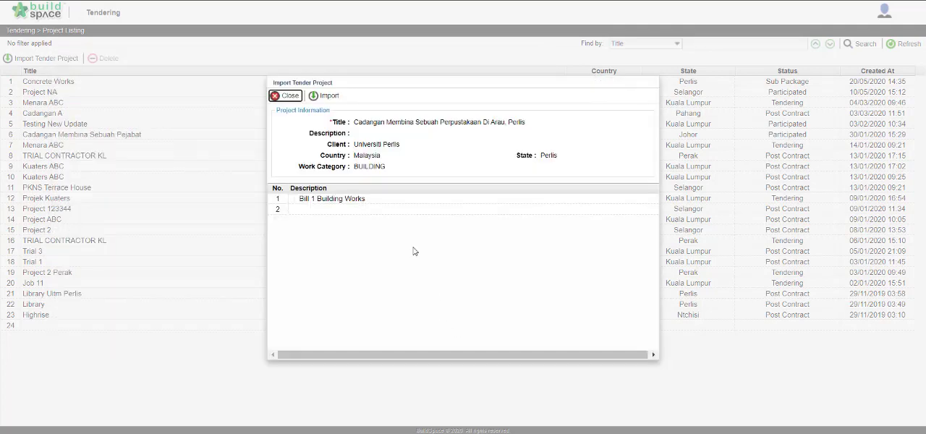
left_click(334, 201)
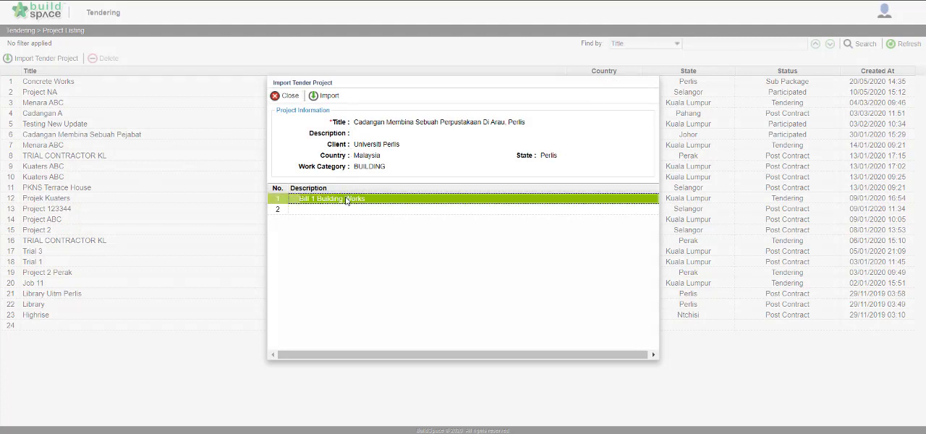
left_click(326, 100)
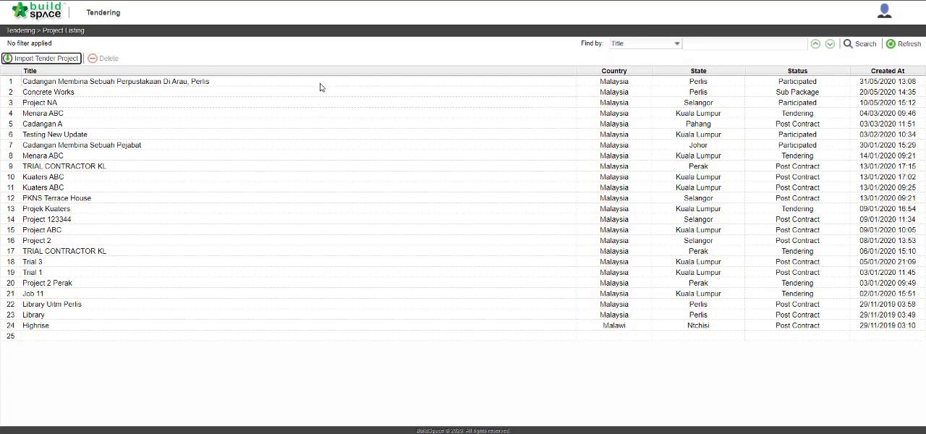
Open the imported Perpustakaan Di Arau project and review the UPPER FLOORS items in Bill 1 Building Works.
left_click(322, 84)
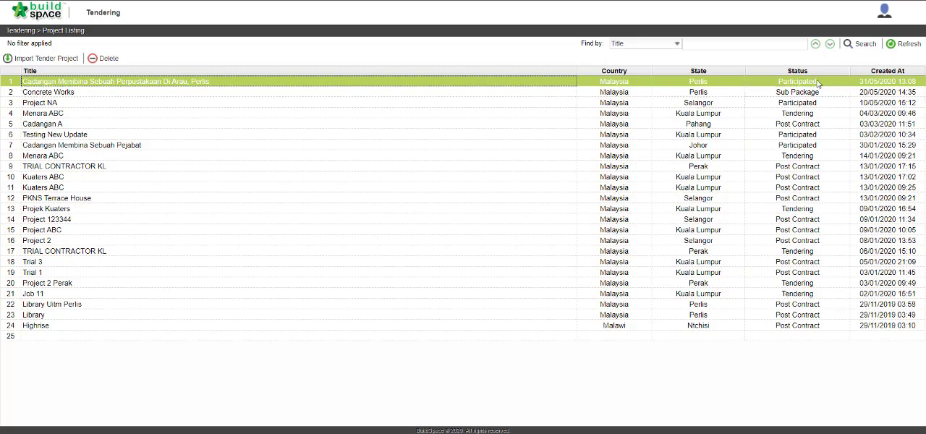
double_click(416, 82)
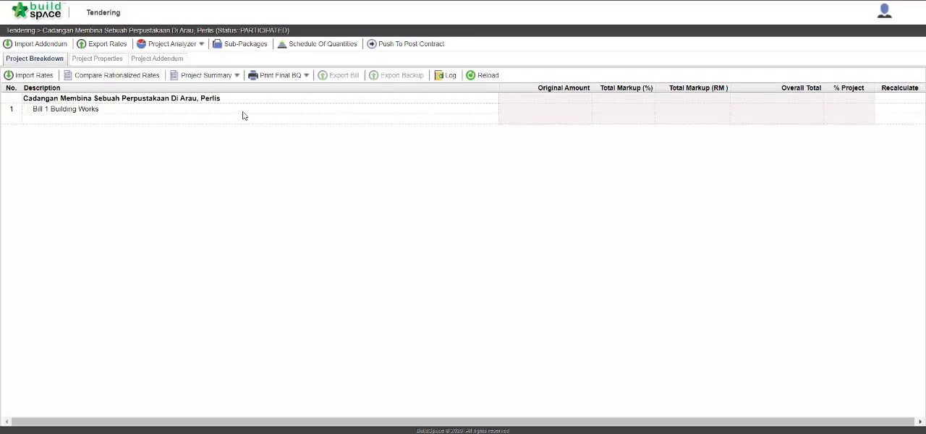
double_click(243, 114)
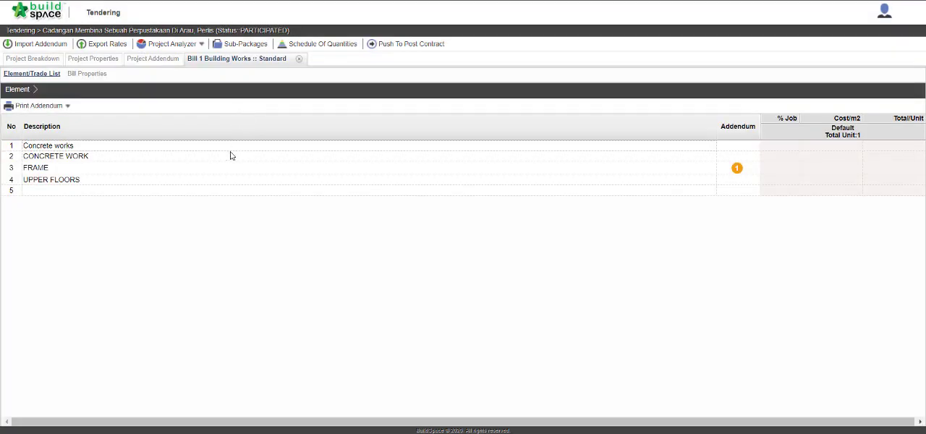
double_click(224, 183)
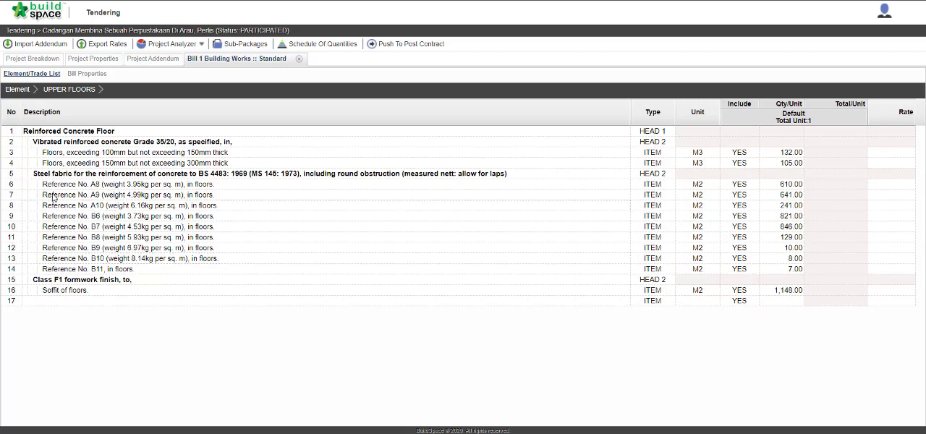
Set up a rate import with Bill 1's CONCRETE WORK items as target and Vibrated Reinforced Concrete from Master Rates as source.
left_click(52, 62)
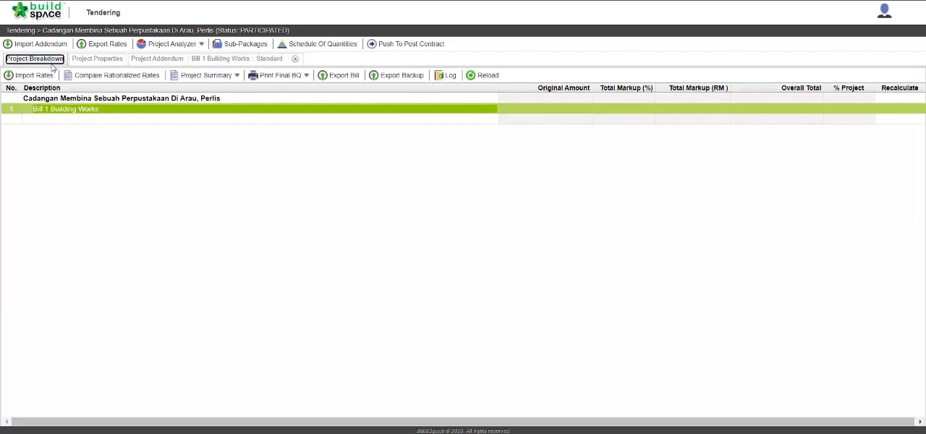
left_click(34, 76)
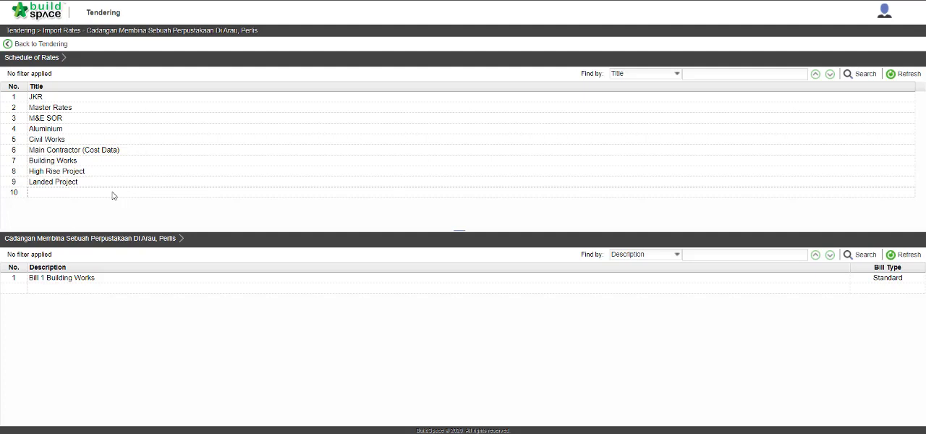
double_click(161, 284)
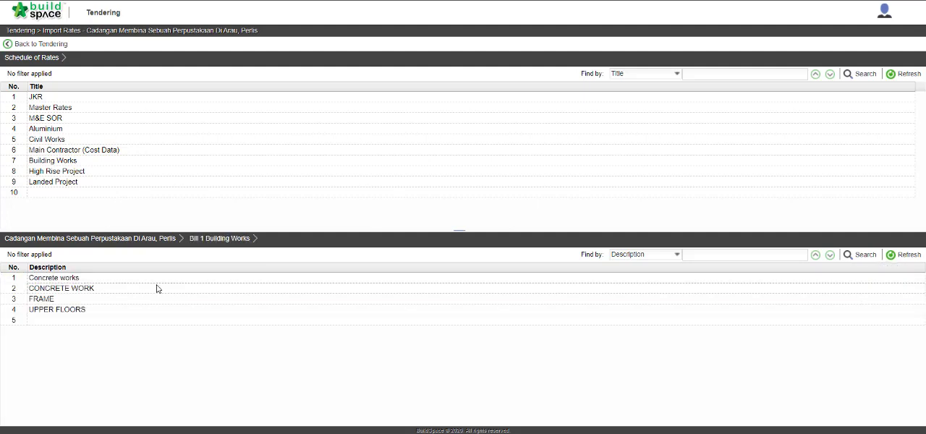
double_click(156, 289)
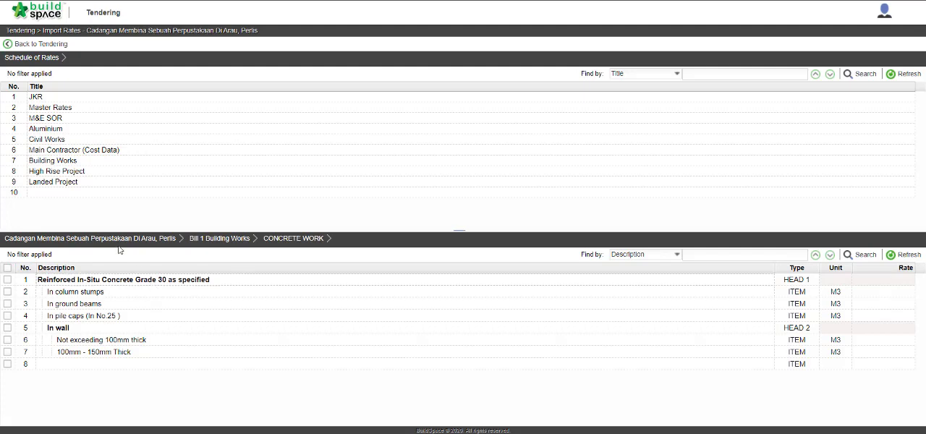
double_click(97, 109)
left_click(101, 120)
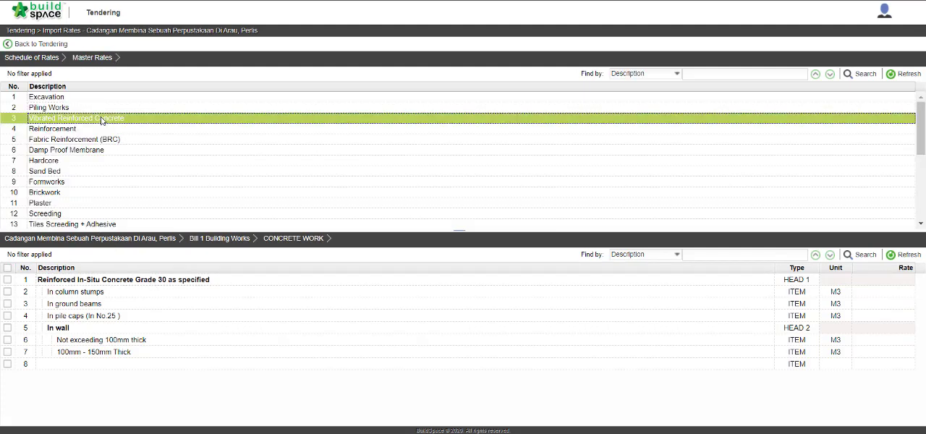
double_click(102, 120)
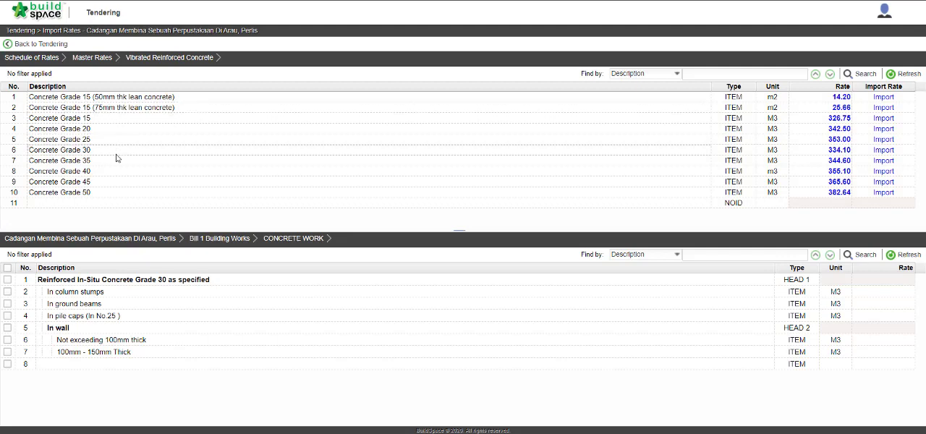
Import the Concrete Grade 30 rate into the column stumps, ground beams, pile caps and both wall items of CONCRETE WORK.
left_click(119, 150)
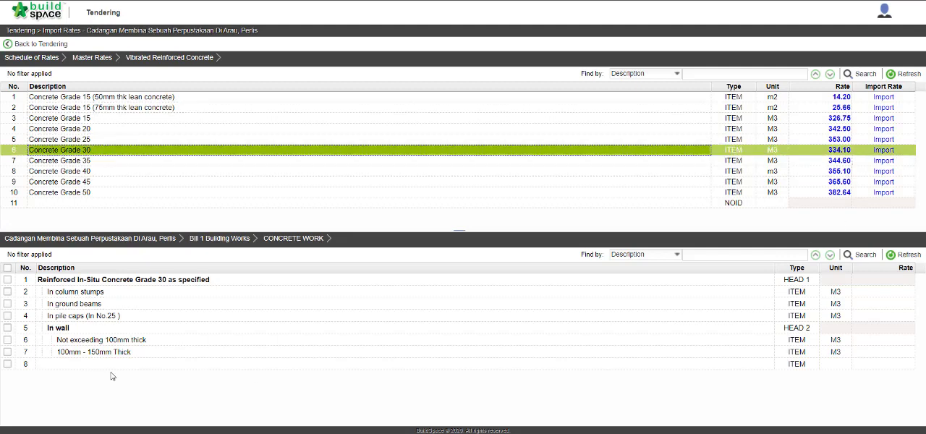
left_click(7, 292)
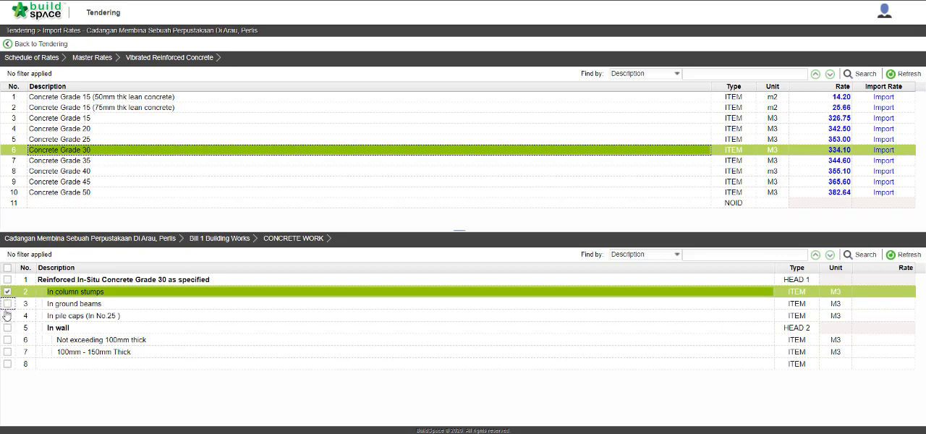
left_click(7, 304)
left_click(8, 316)
left_click(7, 328)
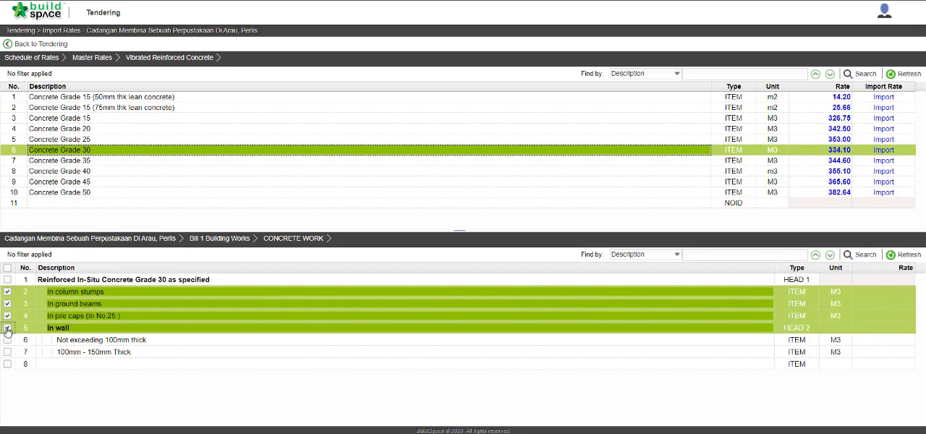
left_click(7, 328)
left_click(8, 340)
left_click(8, 352)
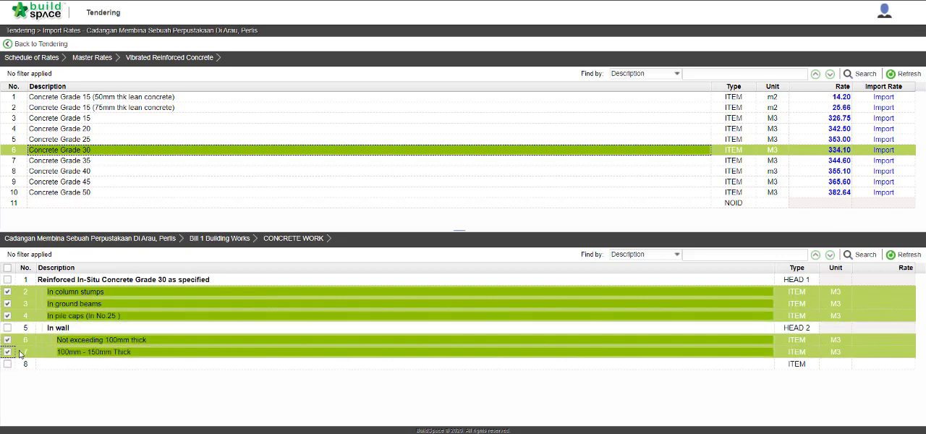
left_click(884, 149)
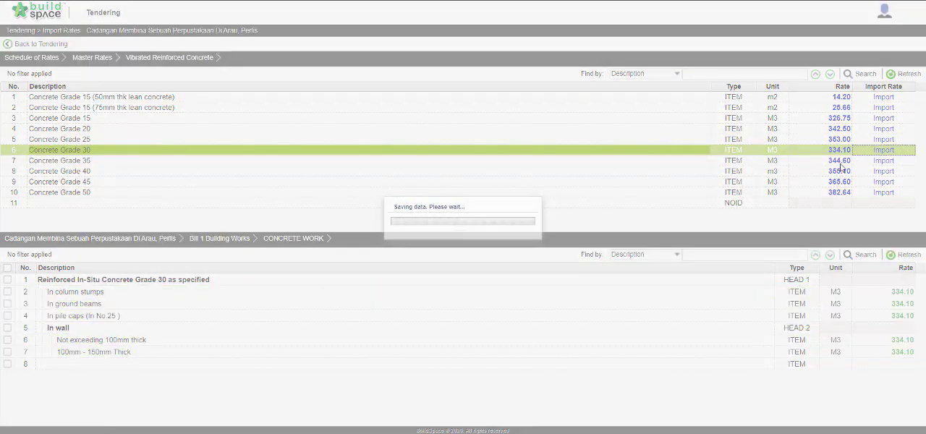
Import the Concrete Grade 30 rate into the Columns, Beams and Roof beams items of Bill 1's FRAME element.
left_click(220, 238)
left_click(54, 303)
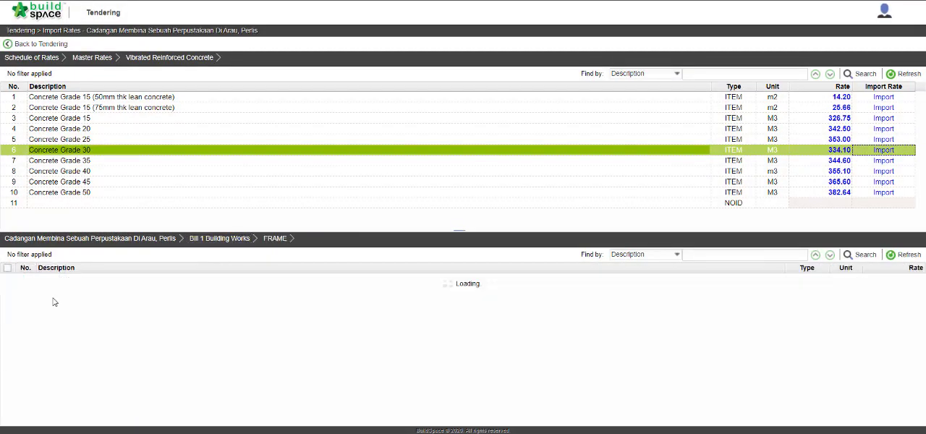
left_click(7, 304)
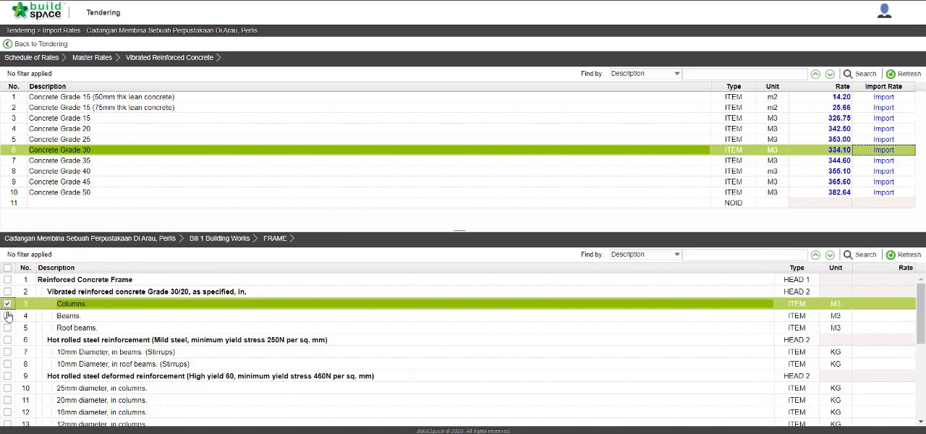
left_click(7, 315)
left_click(8, 328)
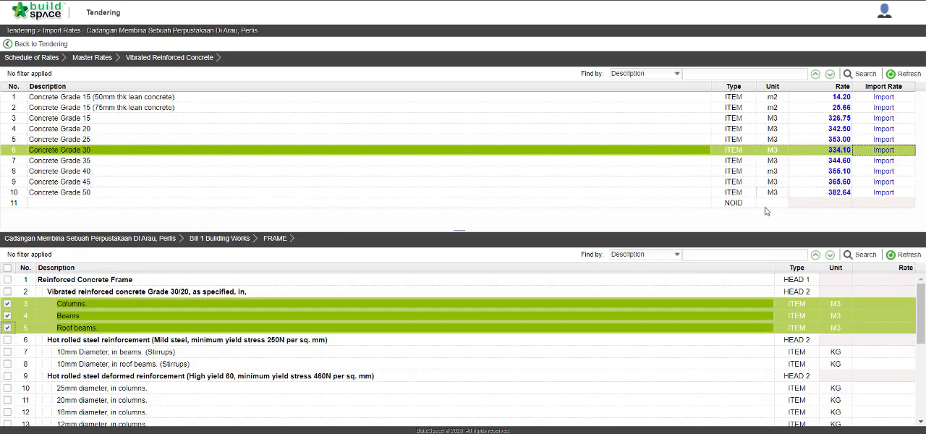
left_click(885, 151)
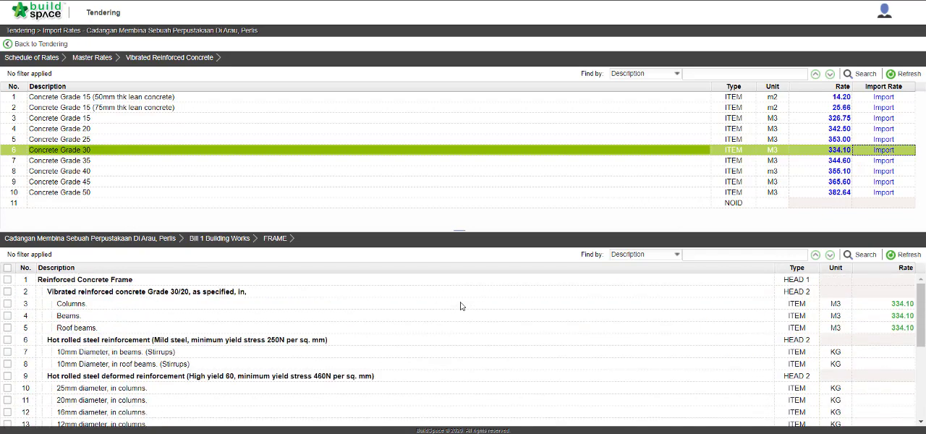
scroll(460, 306, "down", 5)
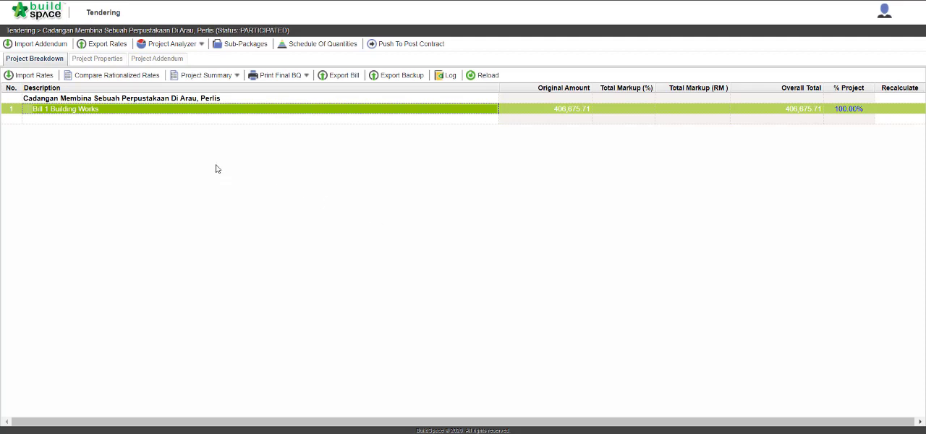
Try to import the addendum file Addendum_1.ebq from the Downloads folder into the tender project.
left_click(50, 46)
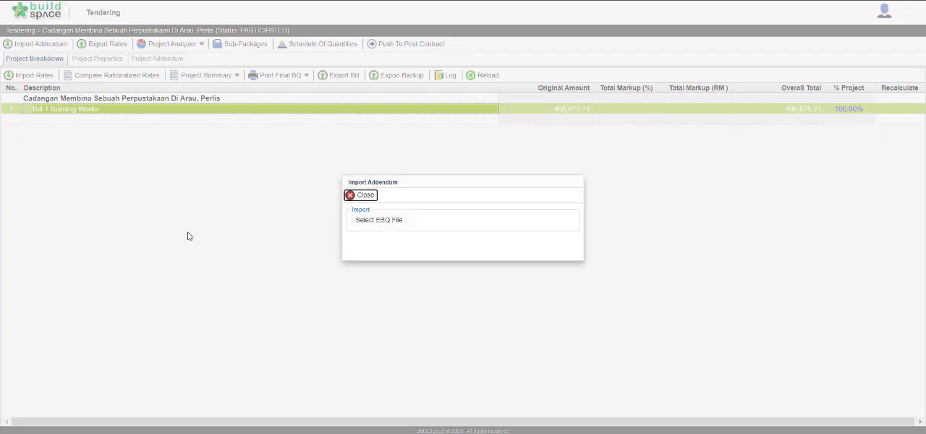
left_click(375, 220)
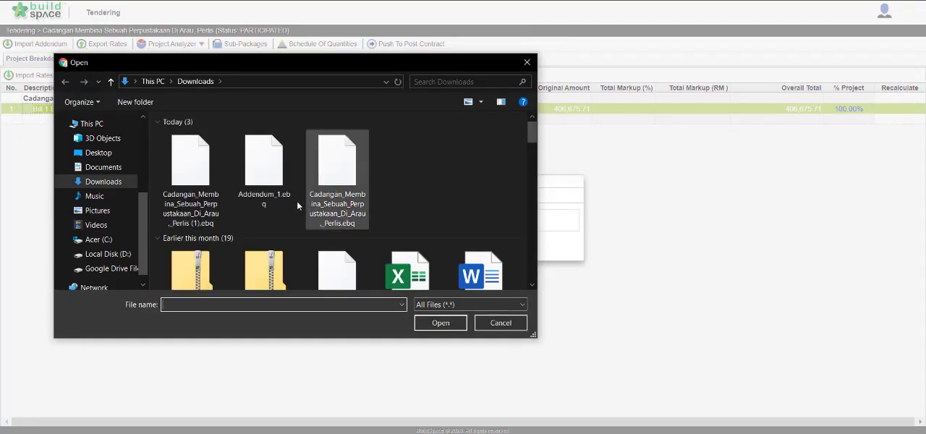
left_click(277, 174)
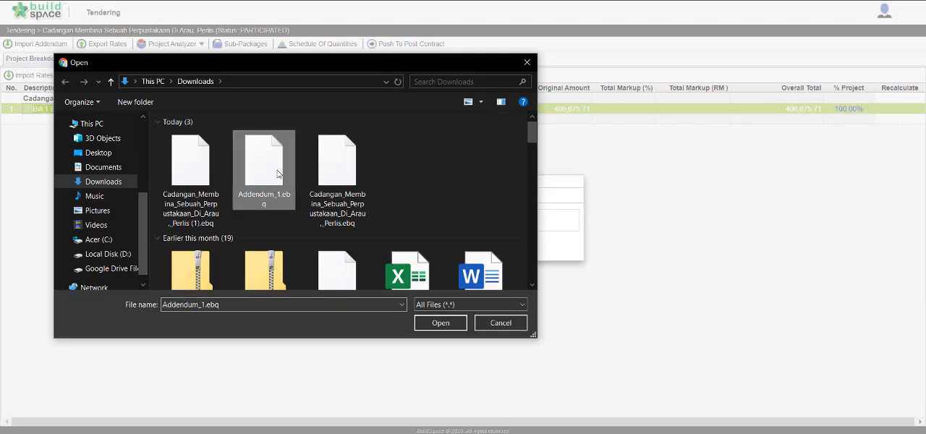
left_click(439, 323)
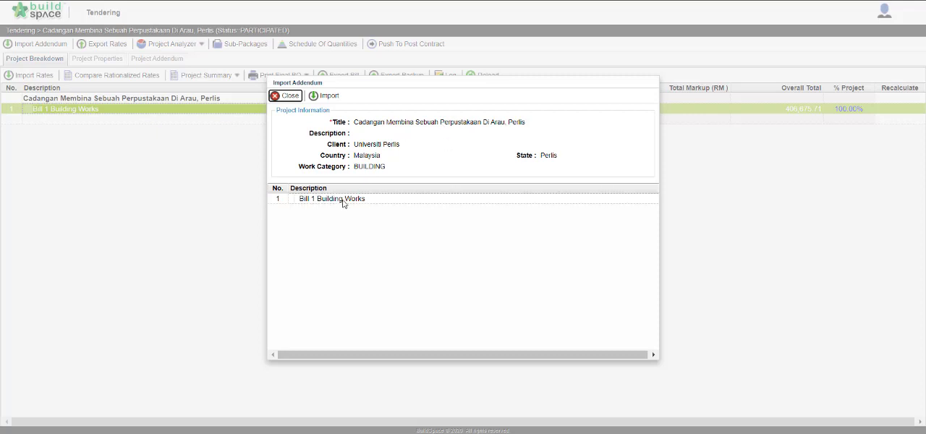
left_click(326, 101)
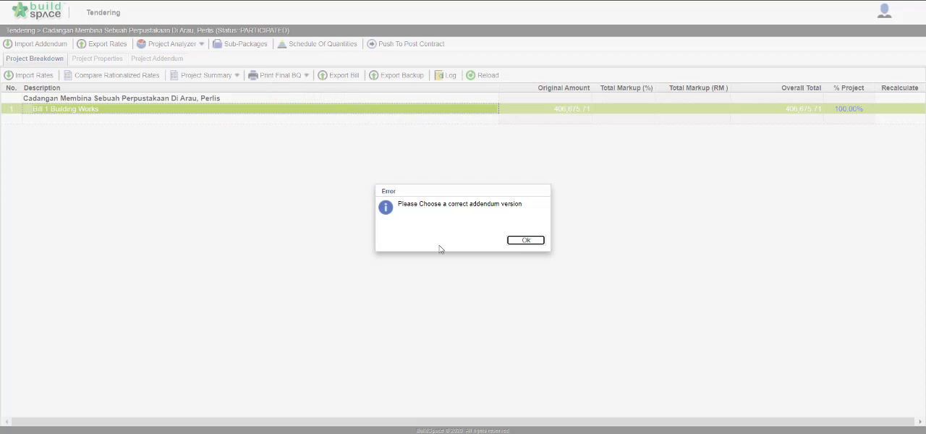
left_click(515, 241)
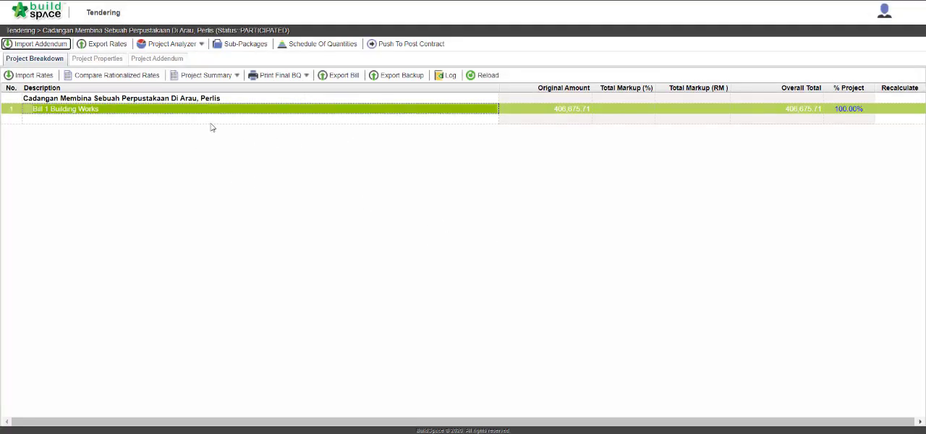
Open Bill 1 Building Works and check the version and revision of the addendum mark on FRAME.
double_click(187, 111)
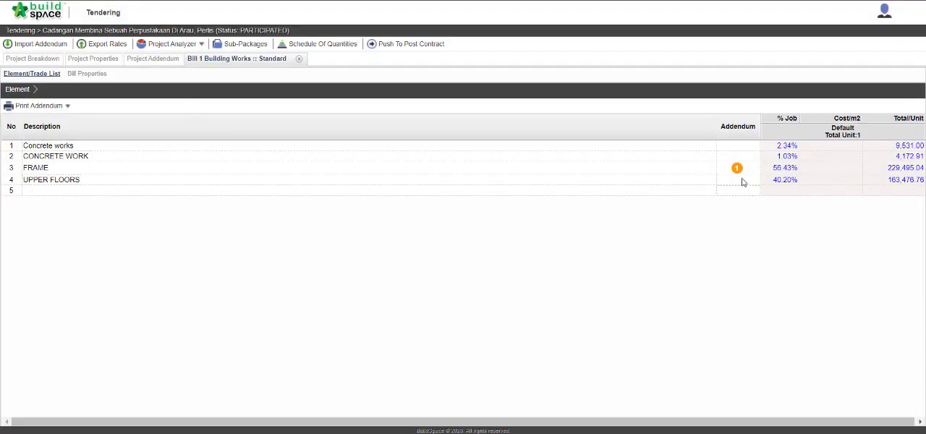
mouse_move(740, 173)
left_click(738, 168)
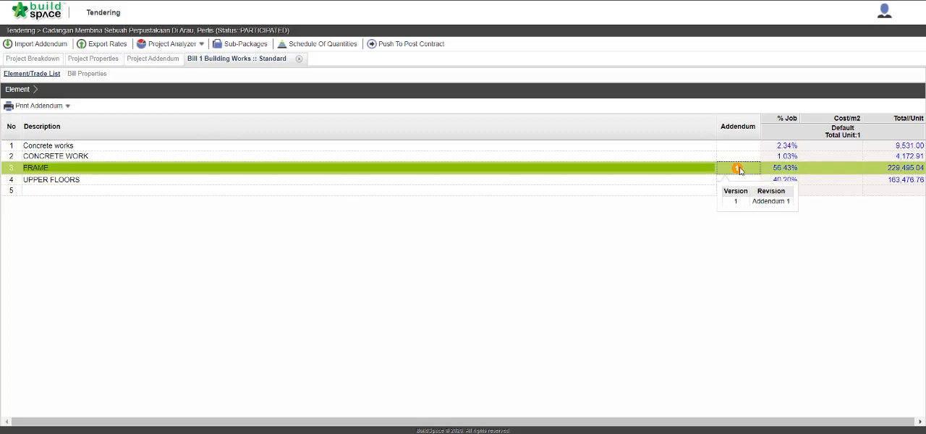
Check the addendum items in Bill 1's FRAME element, and export the project's rates under the default file name.
double_click(64, 168)
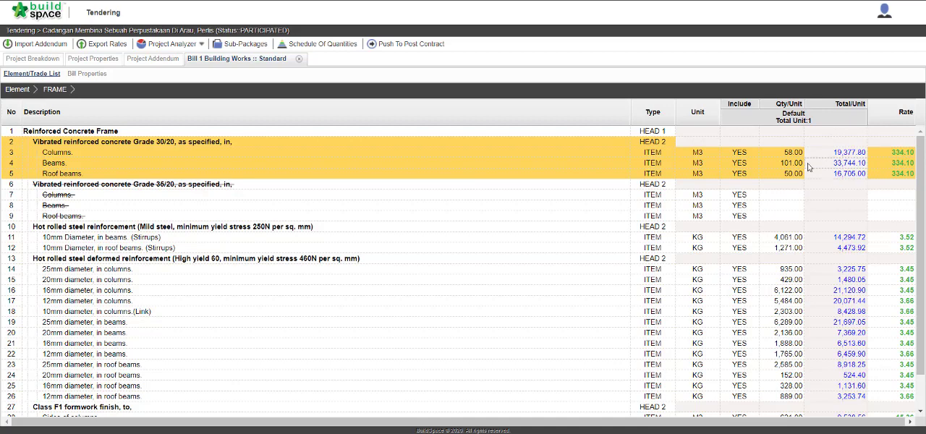
left_click(33, 59)
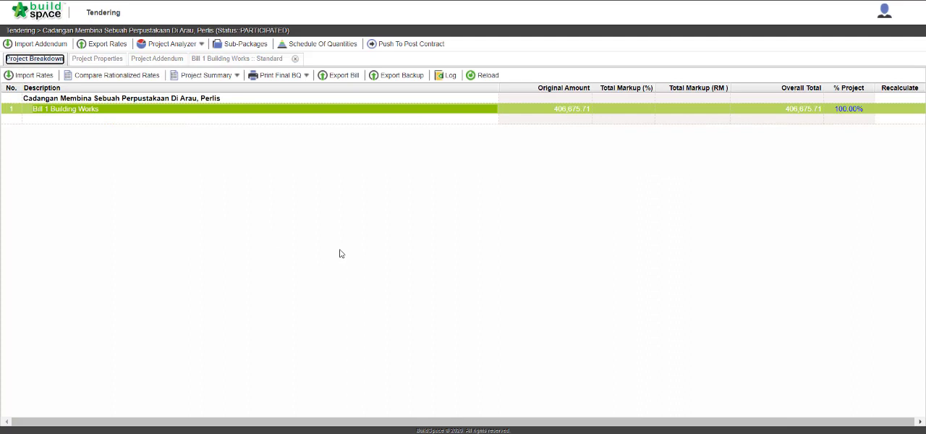
left_click(107, 45)
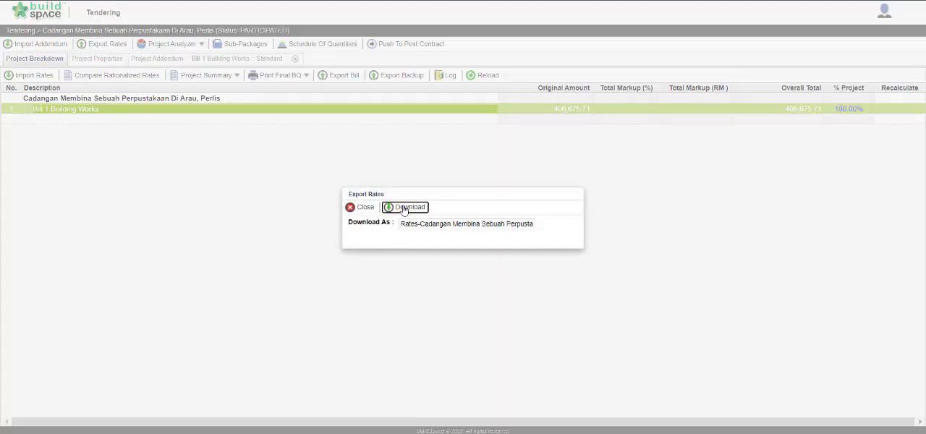
left_click(404, 208)
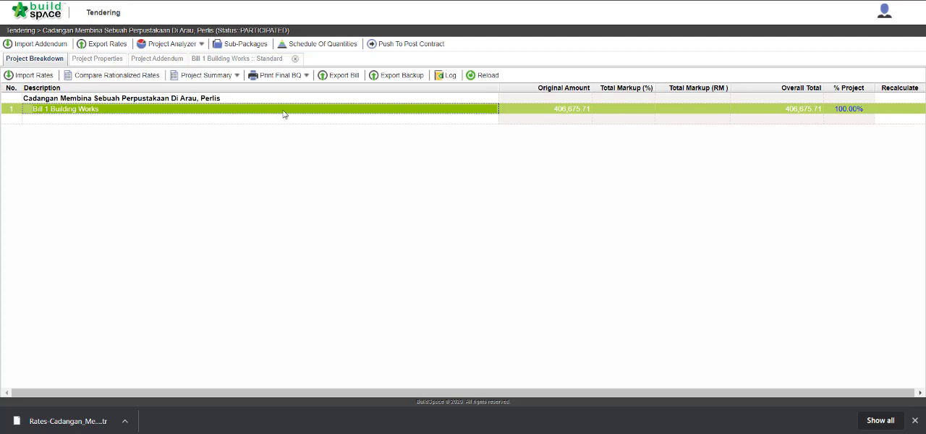
Generate the final BQ with price for Bill 1 Building Works and review its pages from Concrete works through FRAME.
left_click(290, 76)
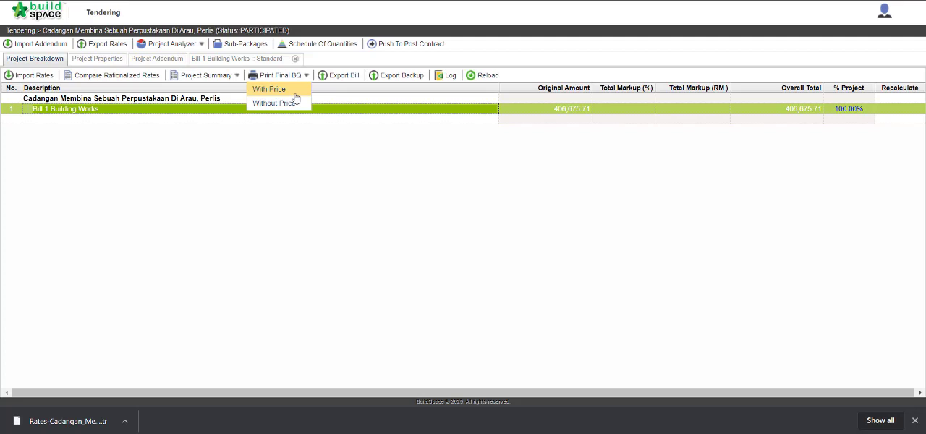
left_click(296, 97)
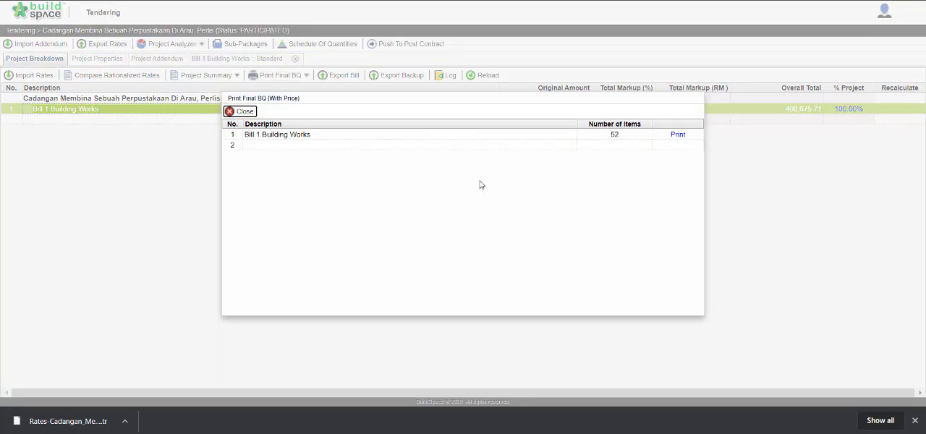
left_click(678, 137)
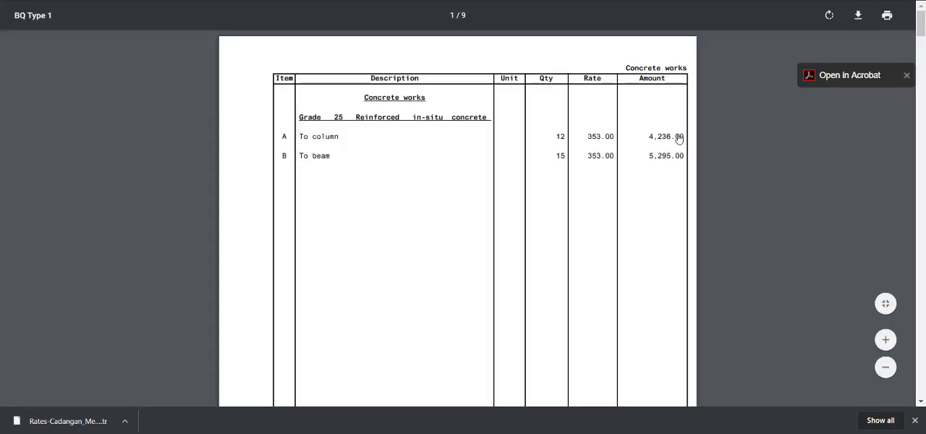
scroll(709, 216, "down", 10)
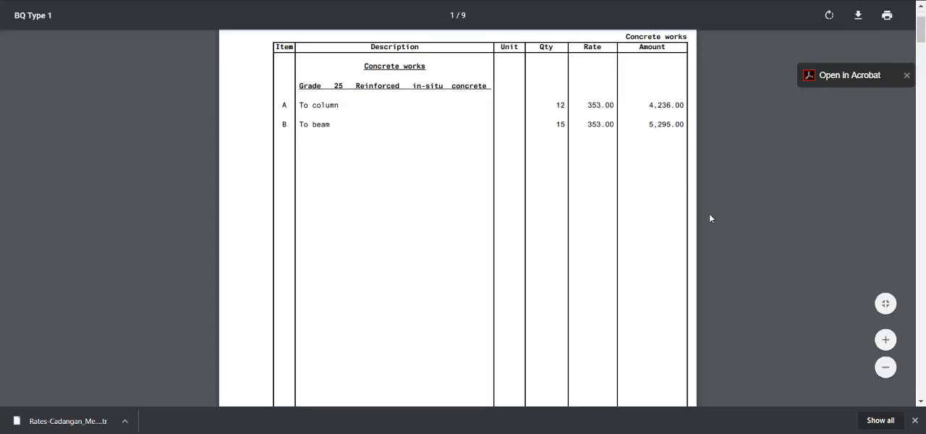
scroll(710, 217, "down", 8)
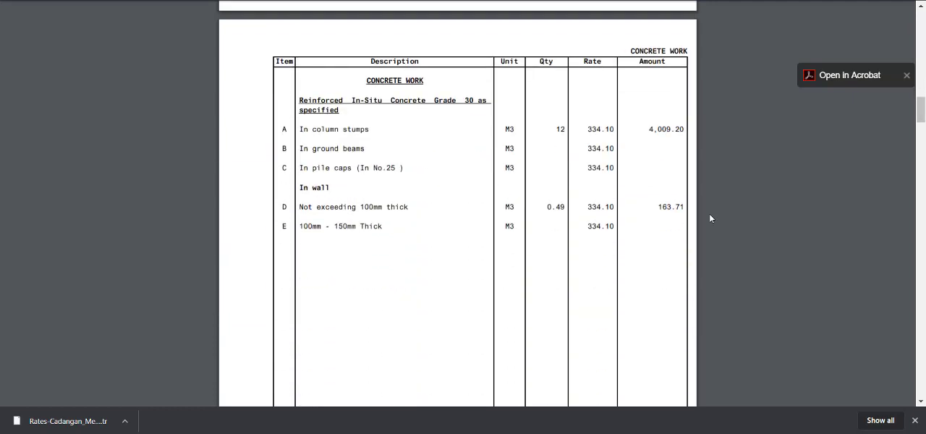
scroll(710, 218, "down", 8)
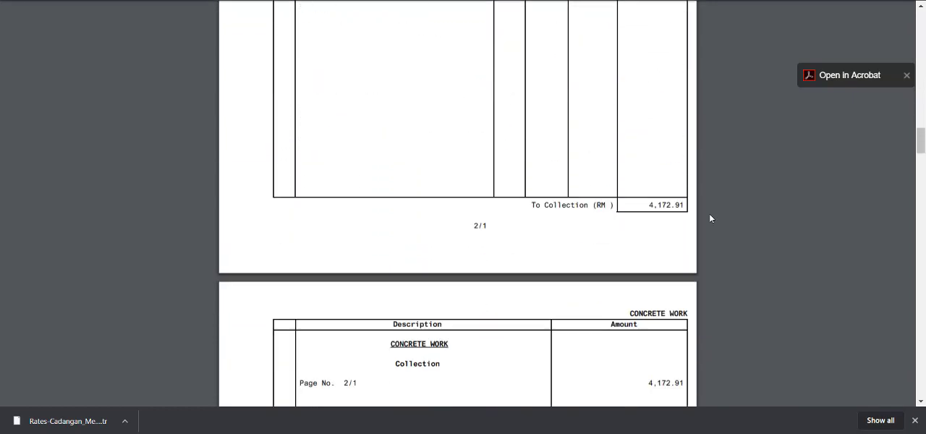
scroll(710, 217, "down", 10)
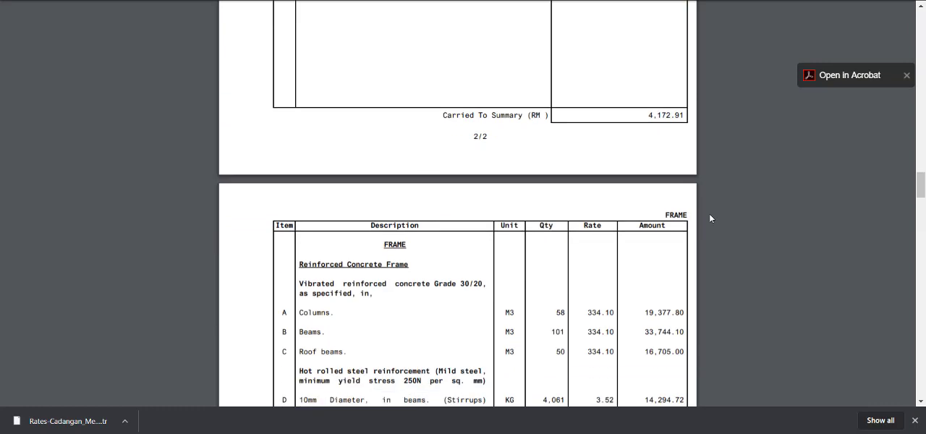
scroll(709, 214, "down", 1)
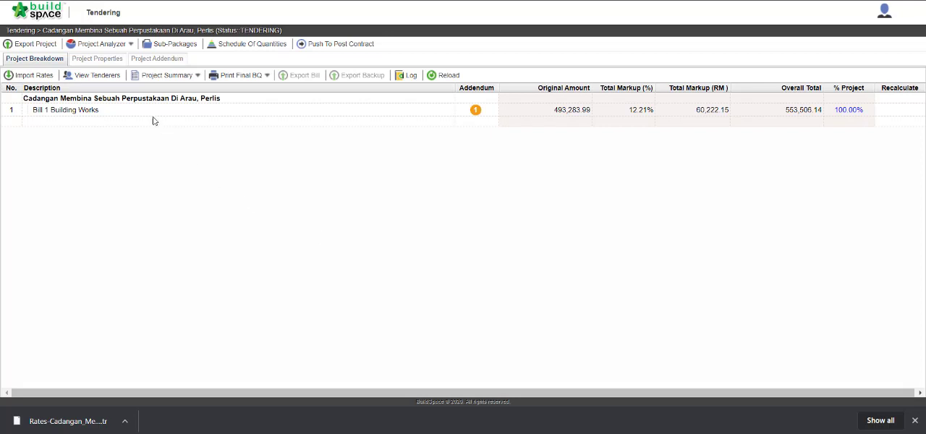
Assign Sample Contractor A, Sample Contractor B and PCK DEVELOPMENT SOLUTION SDN BHD as tenderers of the tendering project.
left_click(115, 76)
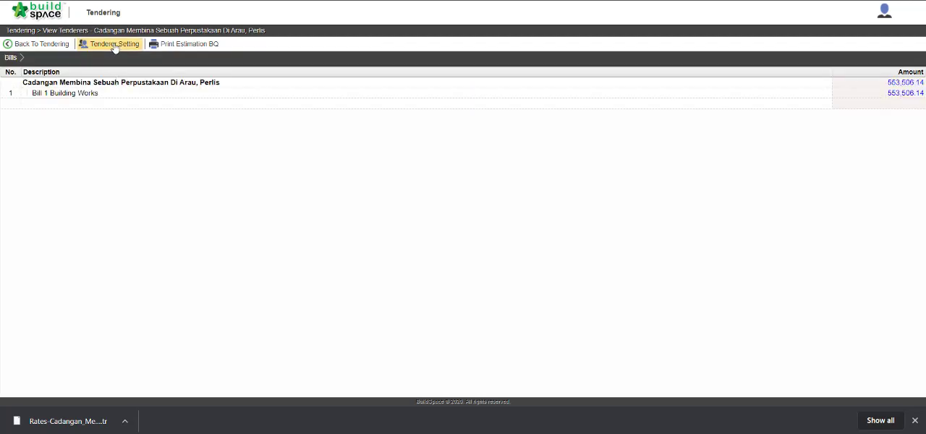
left_click(113, 45)
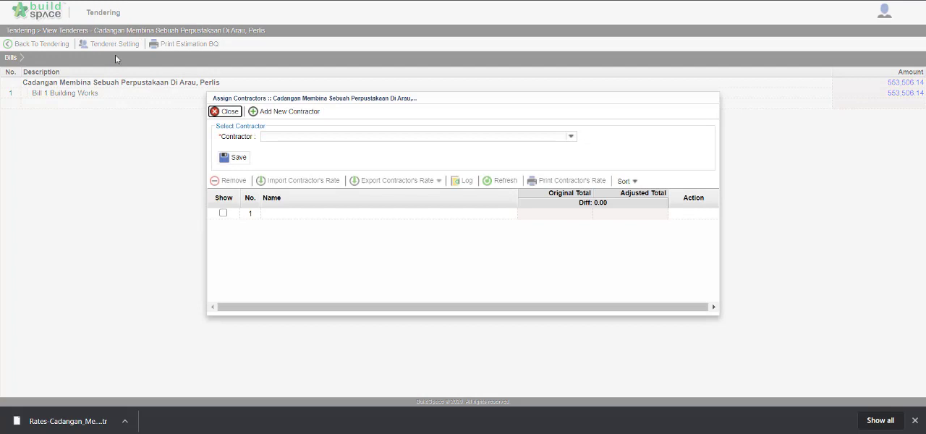
left_click(570, 137)
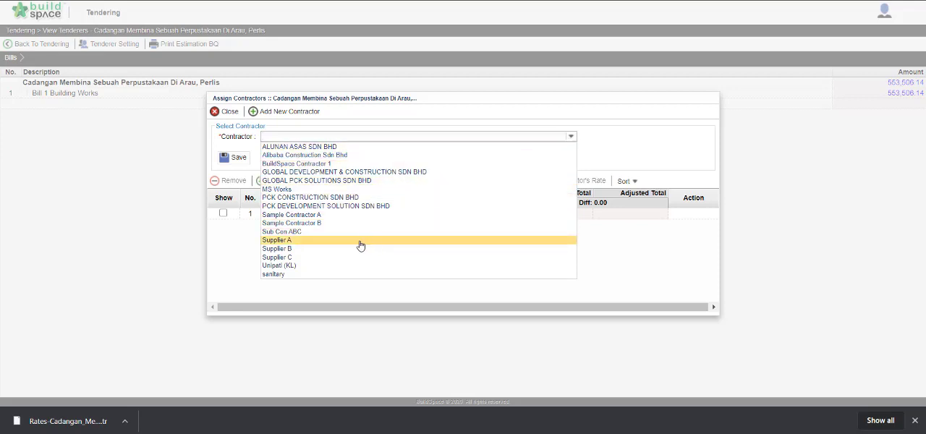
left_click(350, 216)
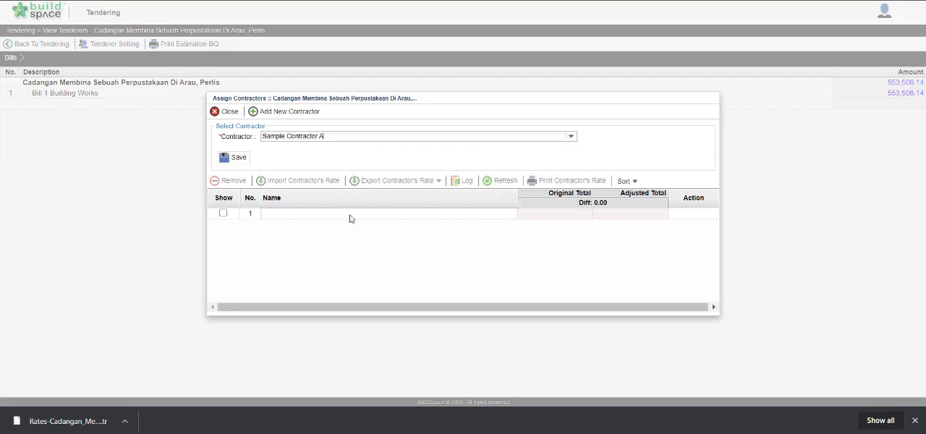
left_click(232, 158)
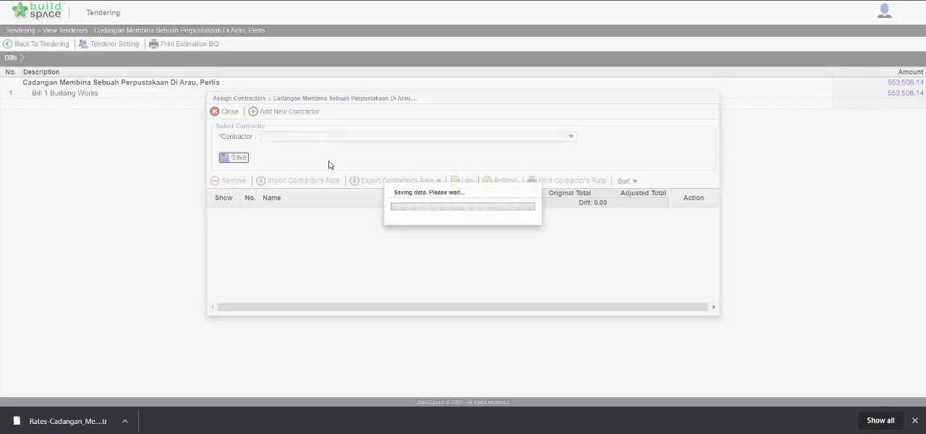
left_click(571, 137)
left_click(419, 216)
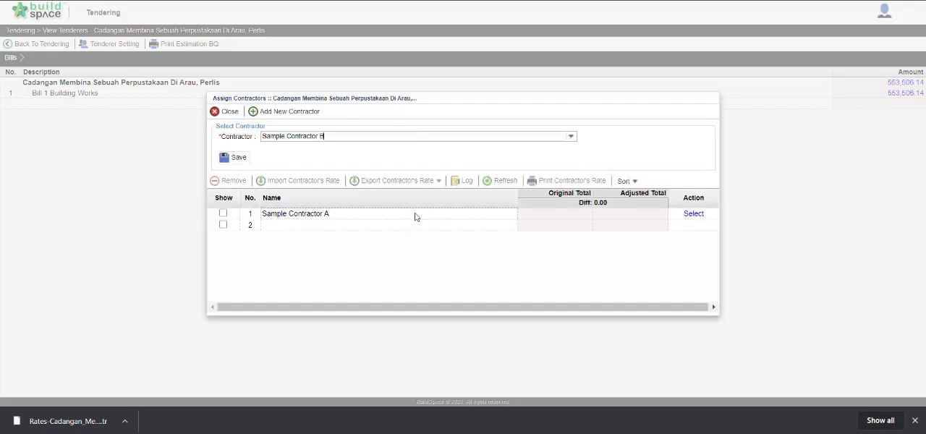
left_click(241, 159)
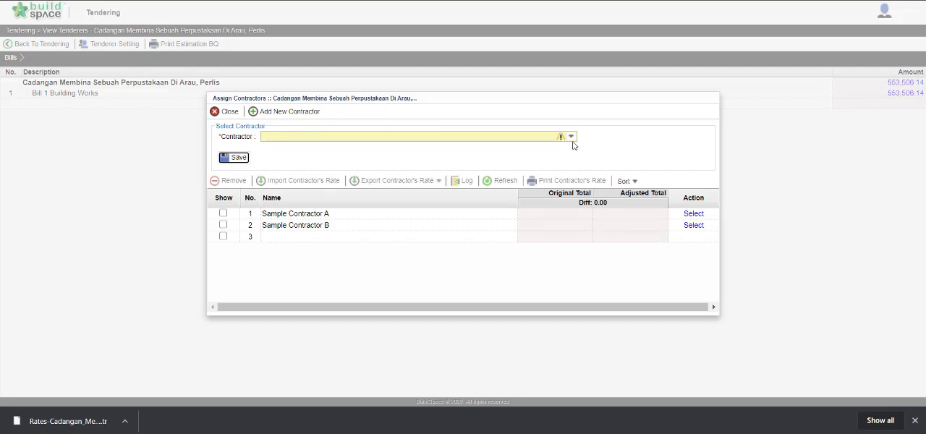
left_click(573, 141)
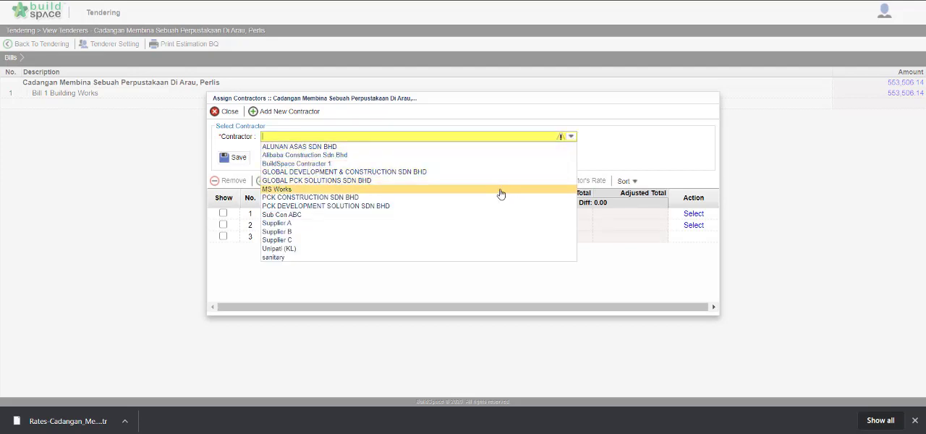
left_click(394, 208)
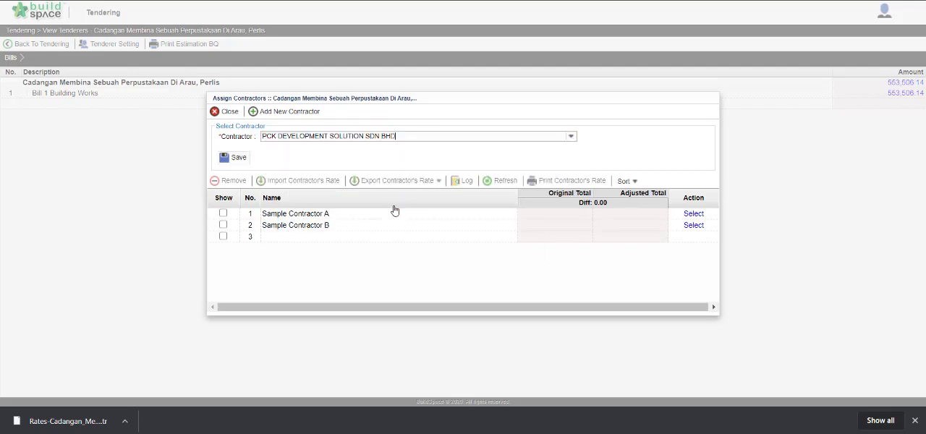
left_click(232, 159)
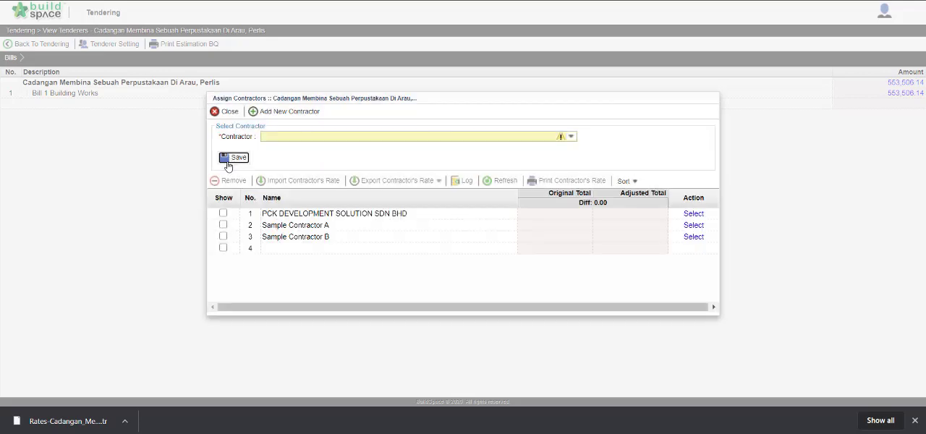
Import the exported Rates-Cadangan TR file from the Downloads folder as Sample Contractor A's rates and close the contractor settings.
left_click(350, 225)
left_click(348, 239)
left_click(327, 214)
left_click(325, 227)
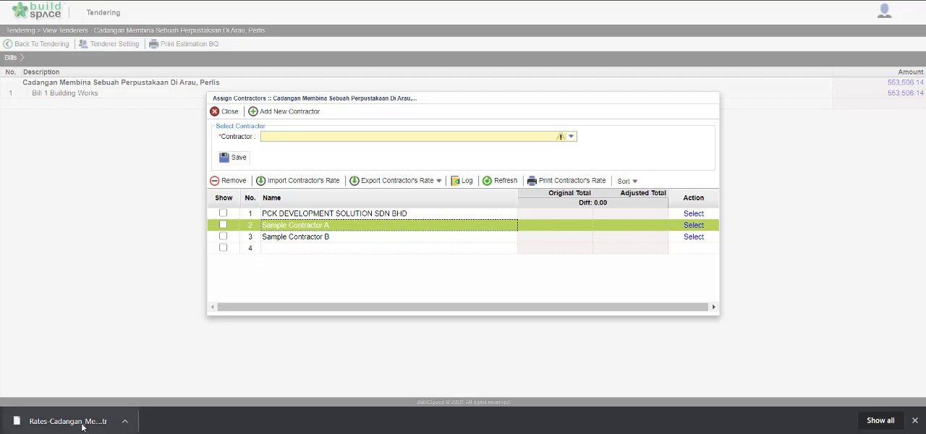
left_click(318, 186)
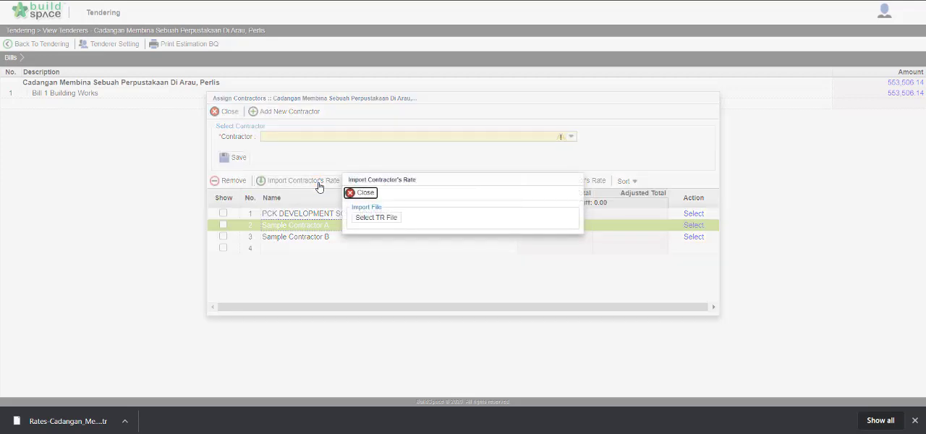
left_click(377, 218)
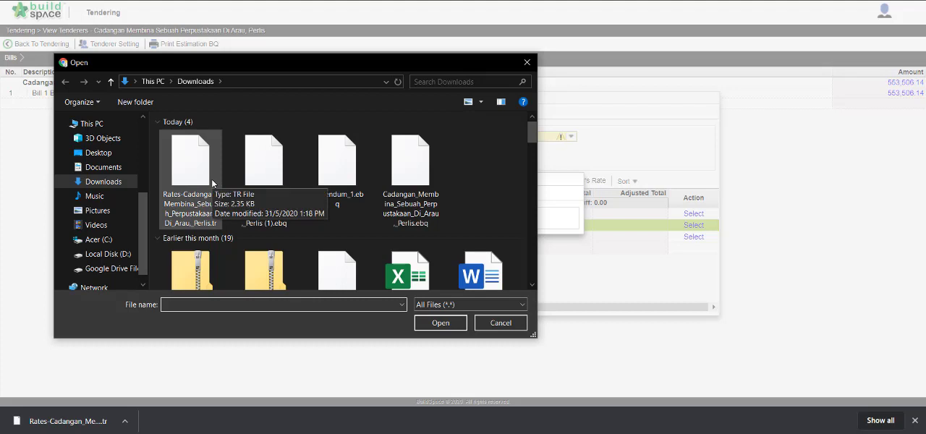
left_click(191, 163)
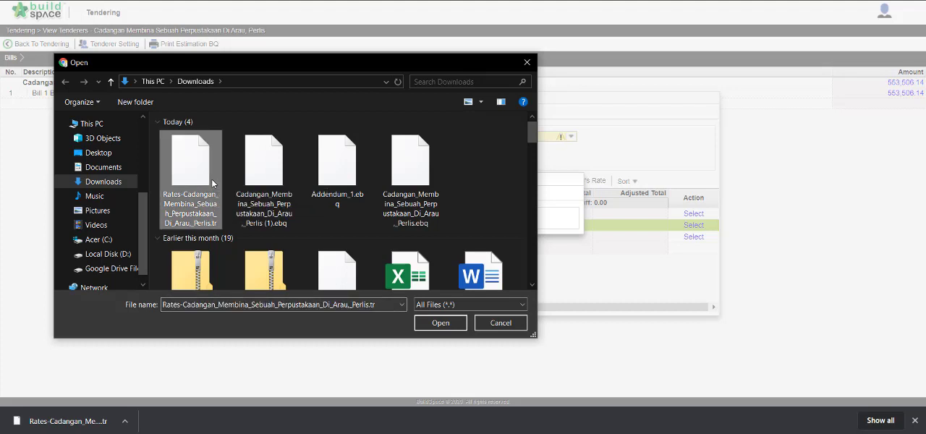
left_click(441, 323)
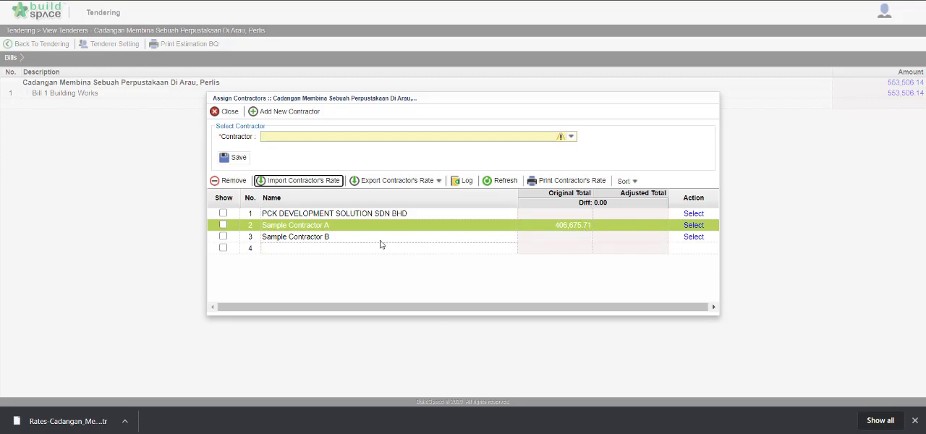
left_click(330, 237)
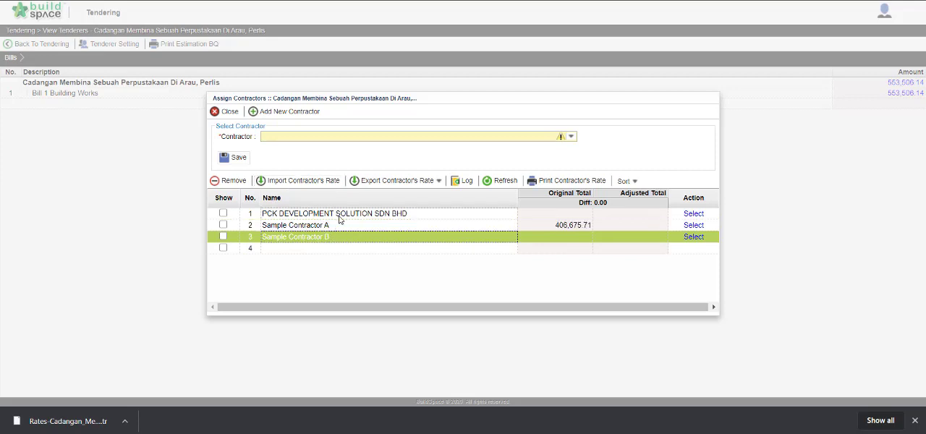
left_click(339, 217)
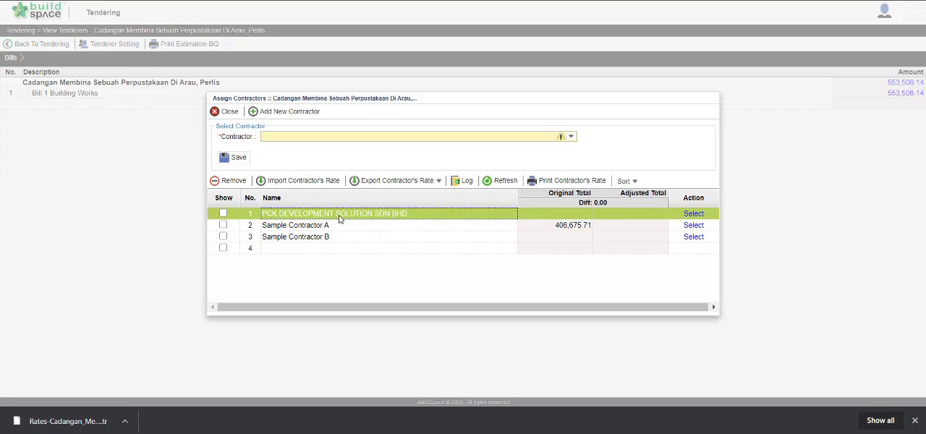
left_click(220, 111)
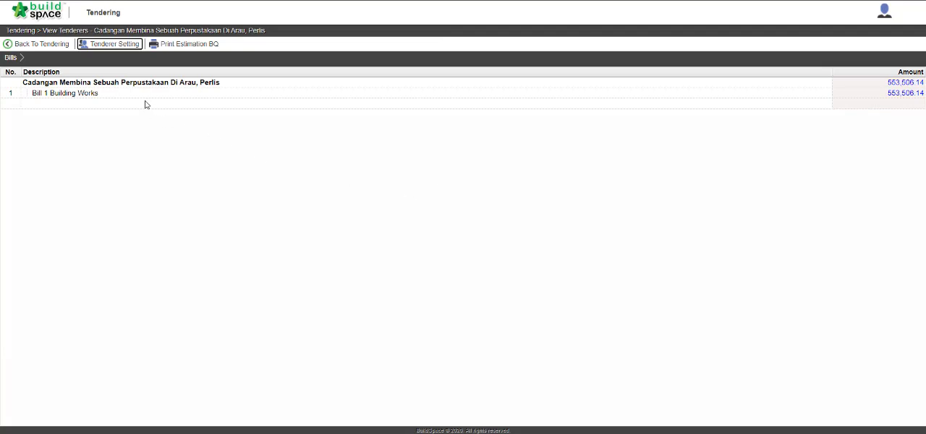
Show all three assigned contractors in the tender comparison and open Bill 1 Building Works to compare their element totals.
left_click(128, 47)
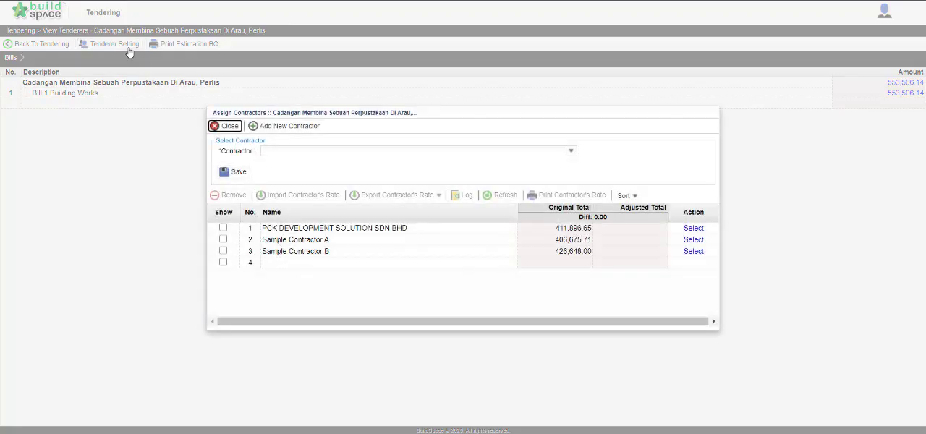
left_click(223, 228)
left_click(223, 239)
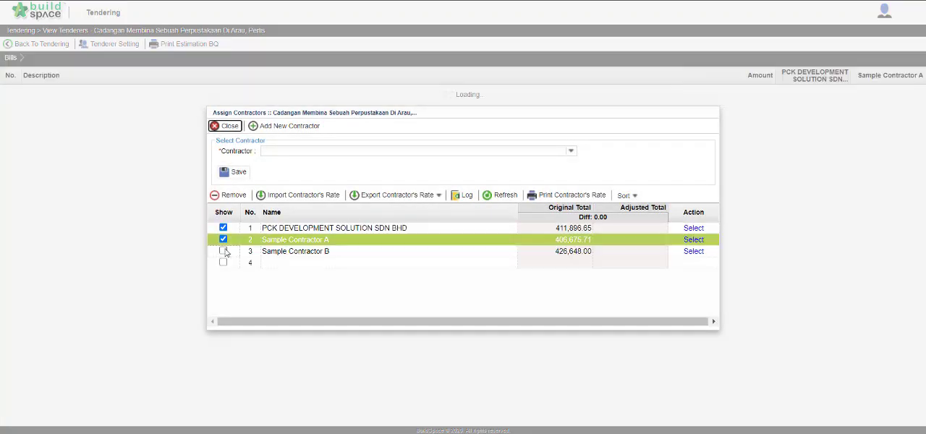
left_click(223, 251)
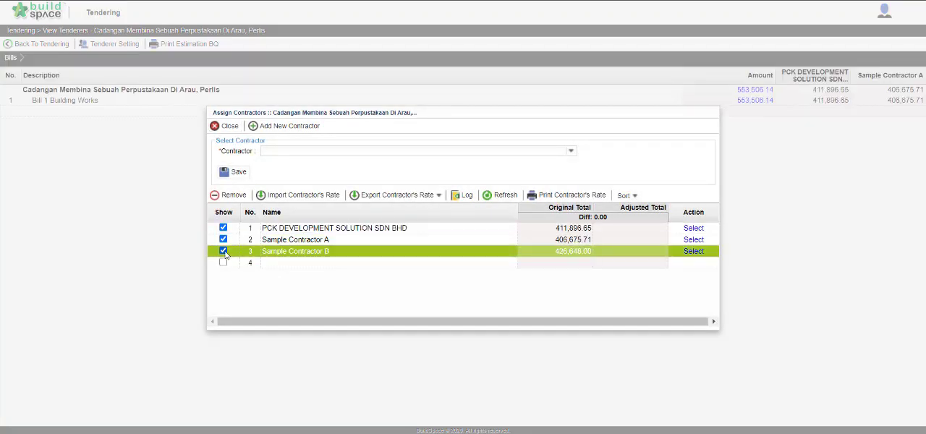
left_click(229, 125)
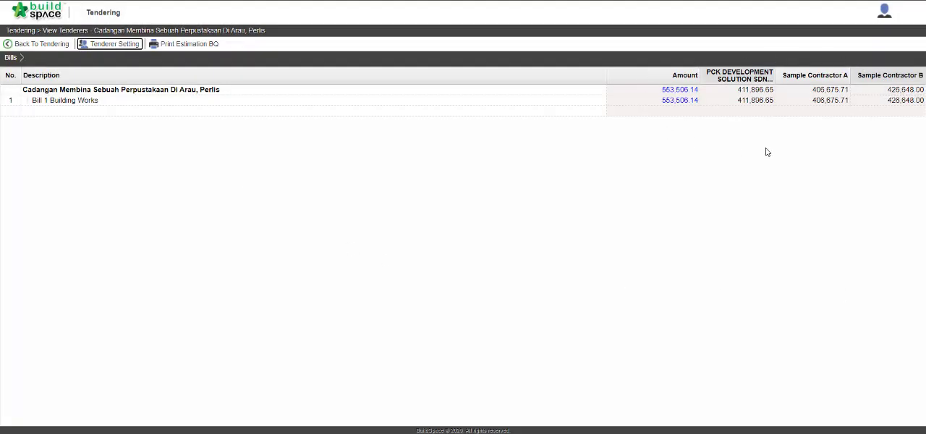
double_click(529, 101)
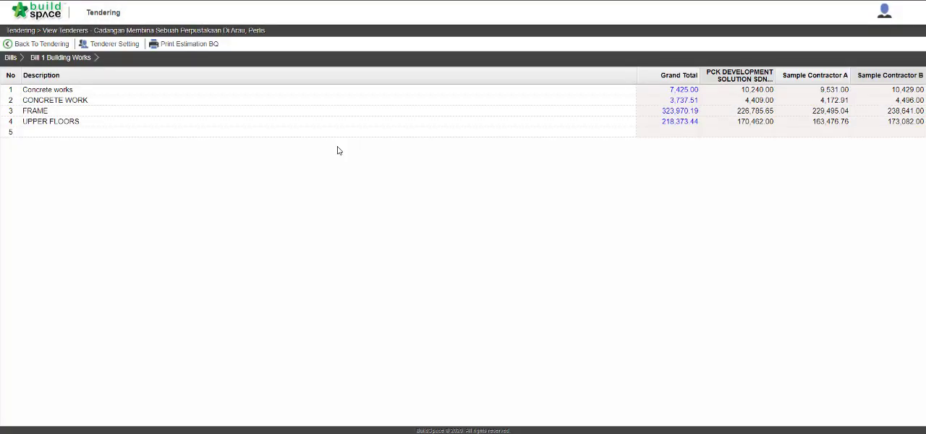
Compare the three contractors' item rates and totals in the CONCRETE WORK element, then return to Bill 1 Building Works.
double_click(270, 100)
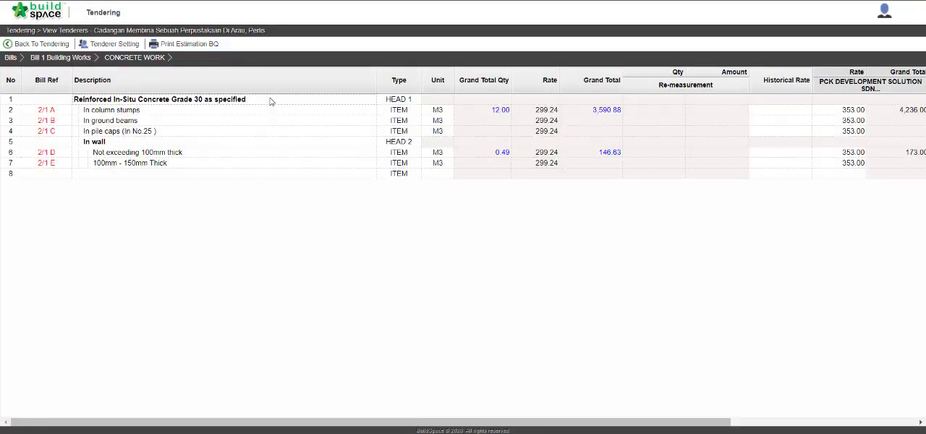
scroll(615, 258, "right", 5)
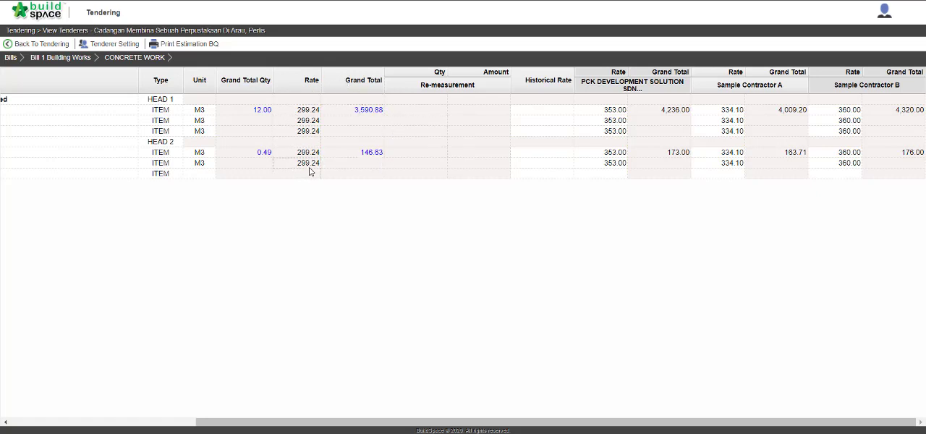
scroll(309, 171, "left", 5)
left_click(45, 57)
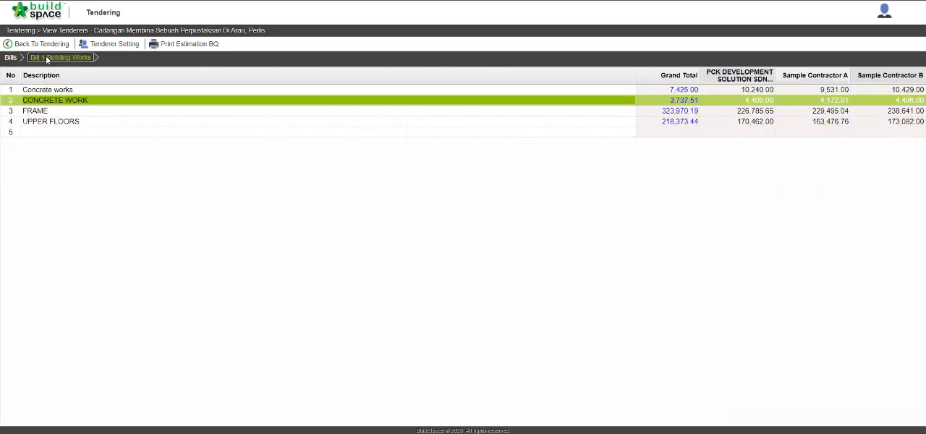
In FRAME, set the Grade 30/20 Columns item's historical rate to 296.82 from Project NA, Bill 2 - Office > FRAME.
left_click(68, 114)
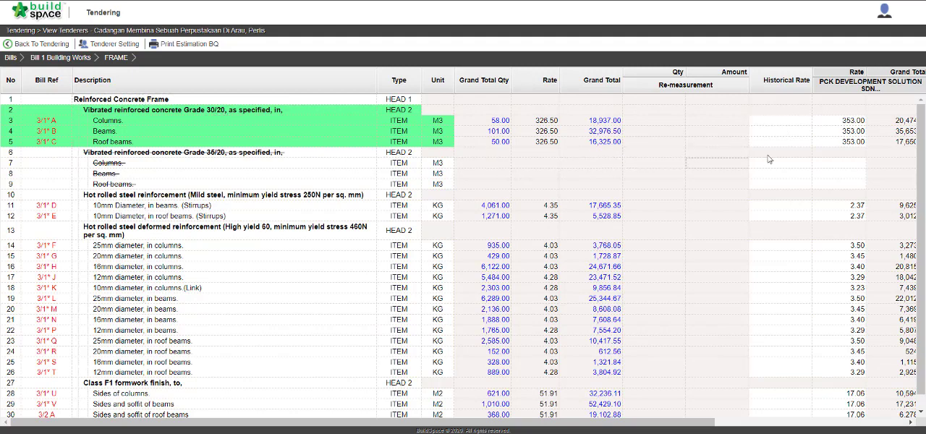
left_click(800, 123)
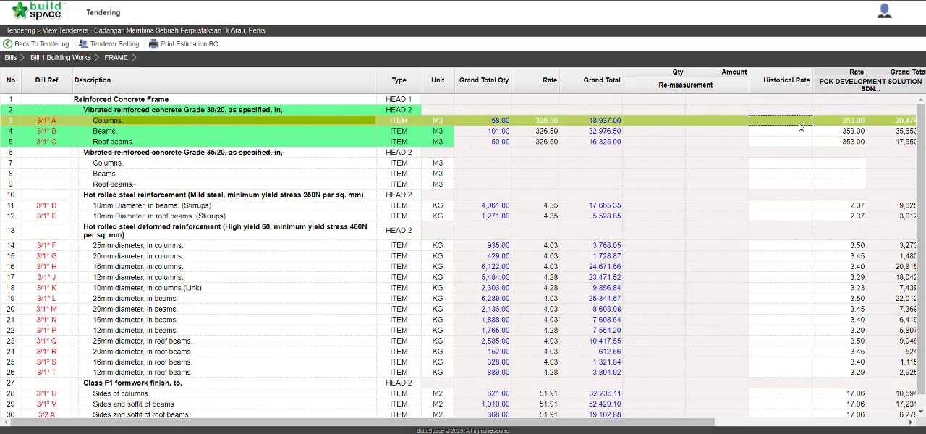
double_click(799, 123)
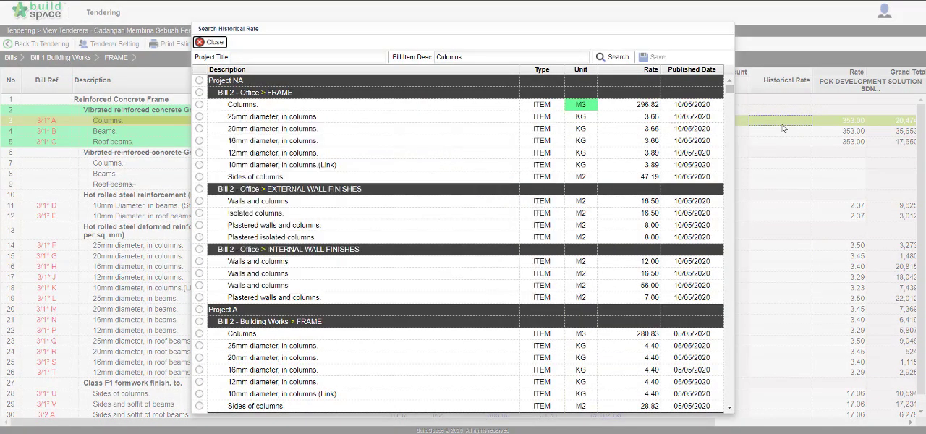
mouse_move(506, 124)
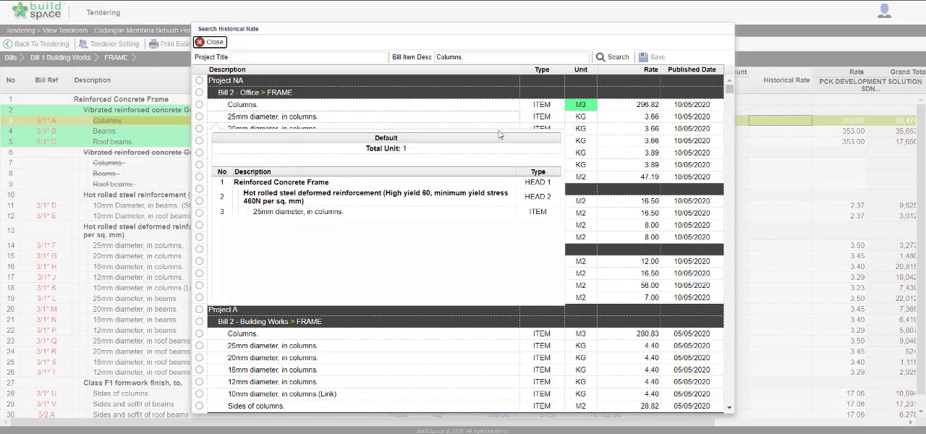
scroll(490, 139, "down", 3)
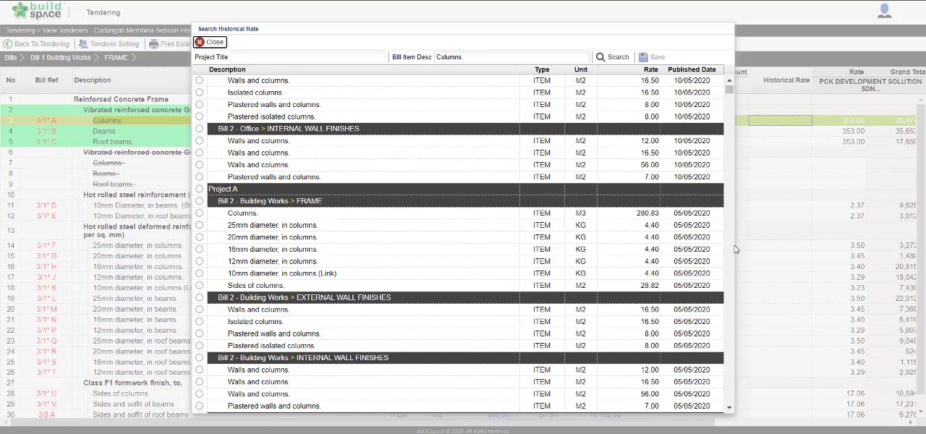
scroll(699, 212, "up", 3)
mouse_move(294, 142)
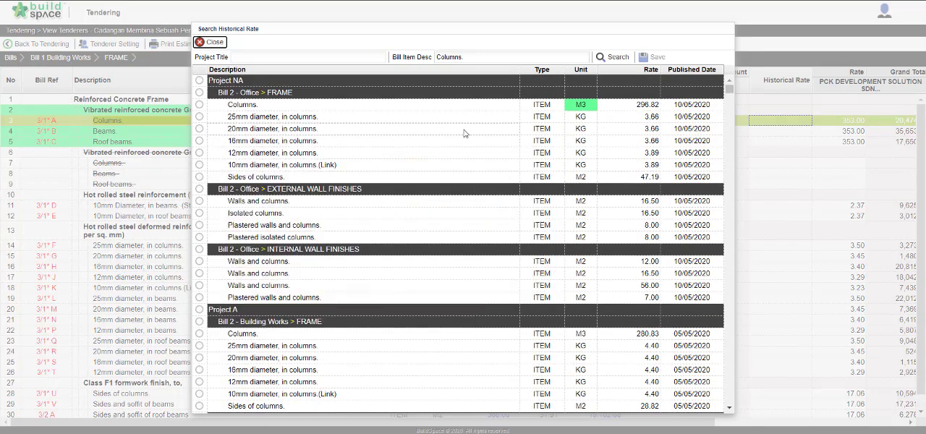
left_click(199, 106)
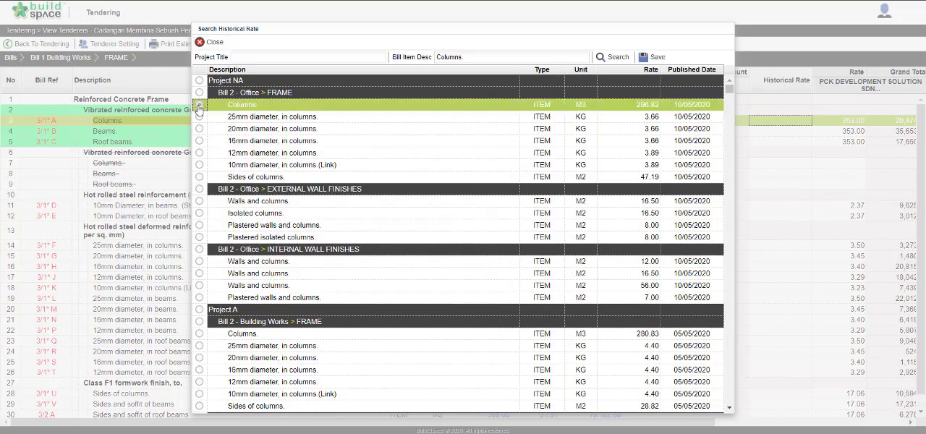
left_click(655, 60)
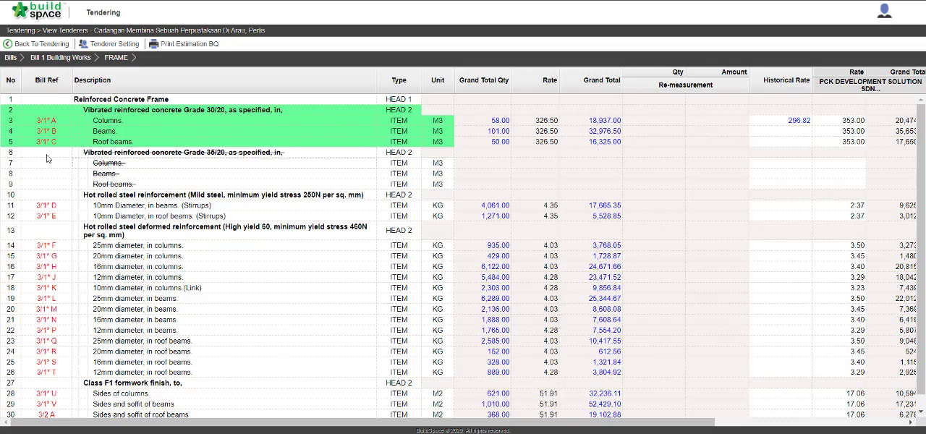
Leave the tender comparison and open the tenderers view of the Cadangan Membina Sebuah Perpustakaan Di Arau, Perlis project in Tendering Report.
left_click(23, 47)
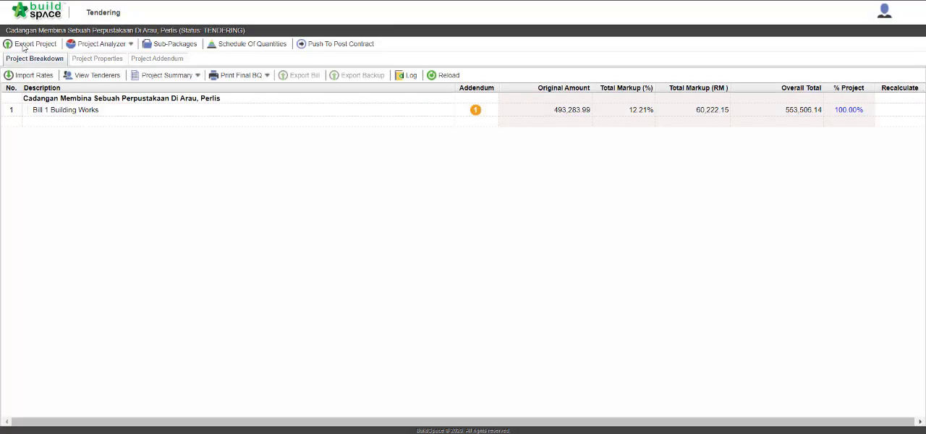
left_click(32, 19)
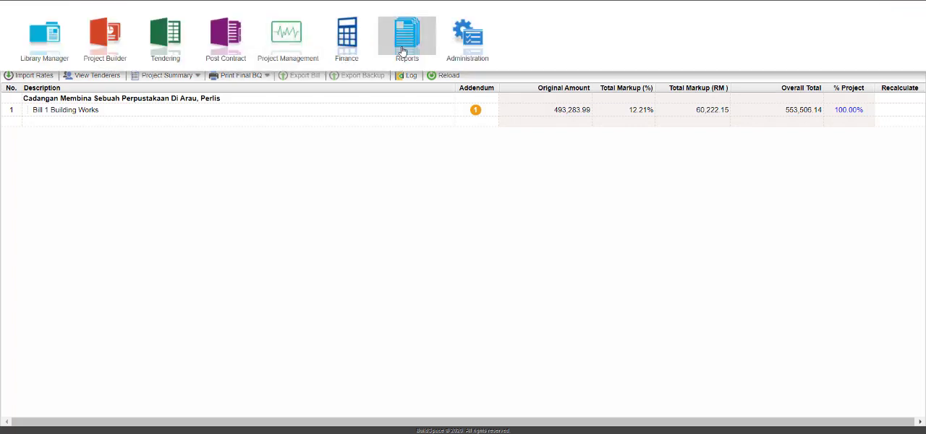
left_click(404, 50)
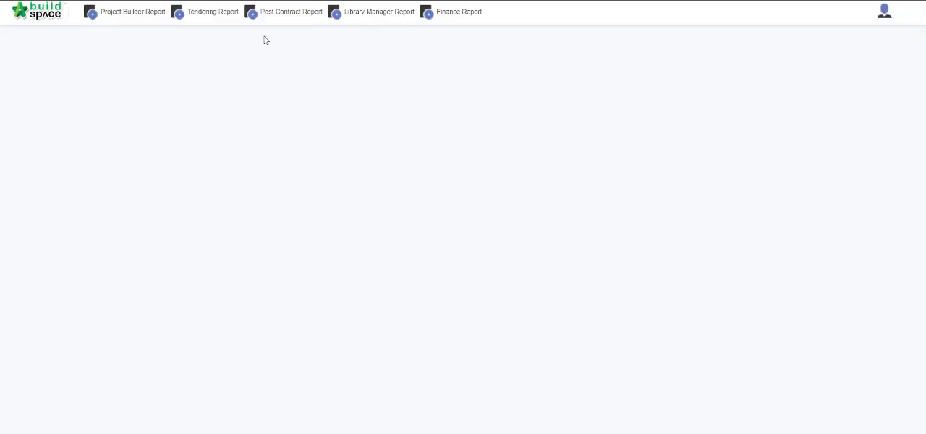
left_click(214, 12)
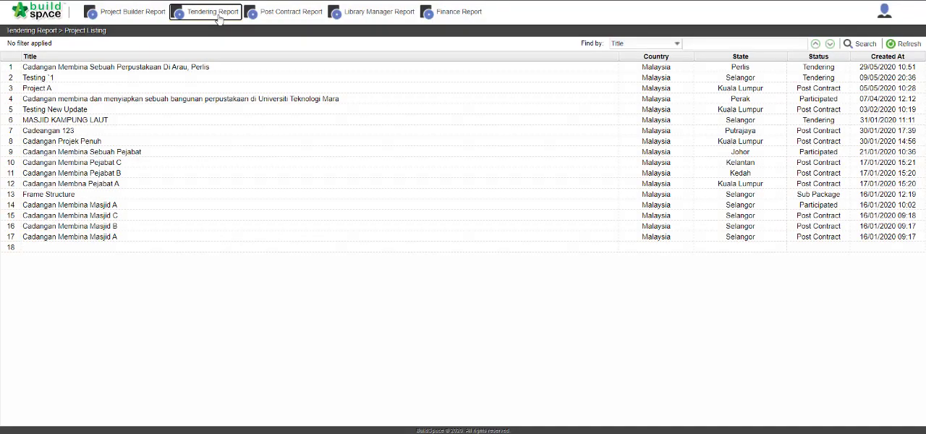
double_click(190, 66)
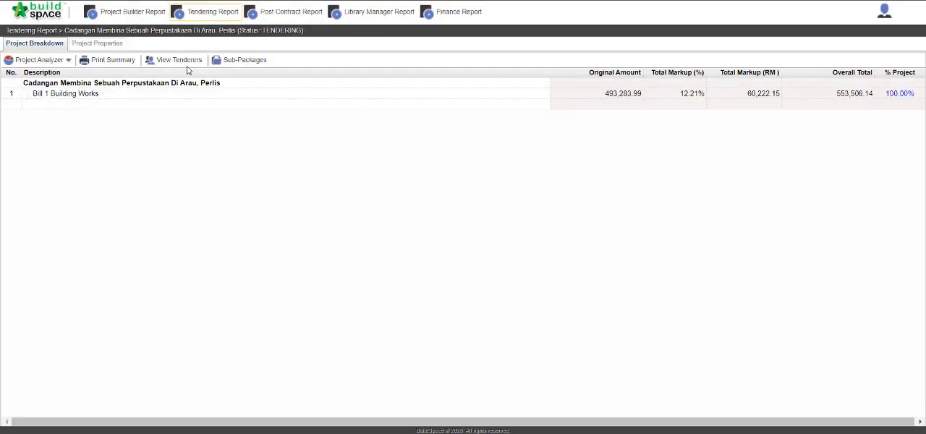
left_click(185, 64)
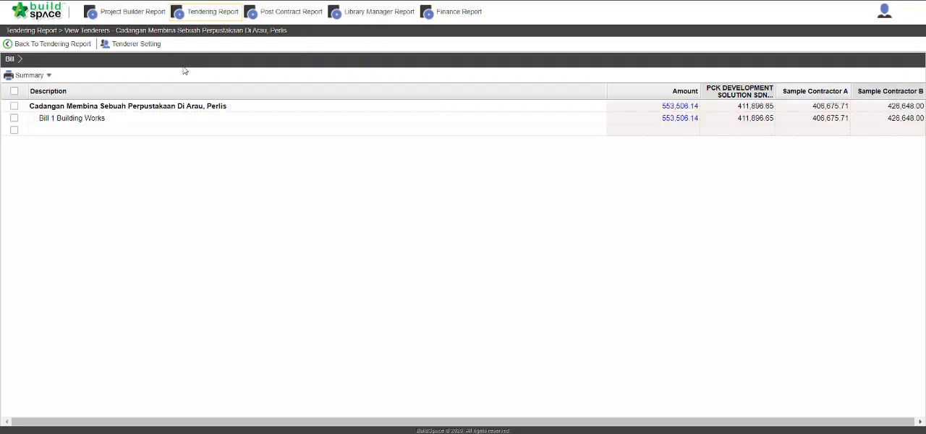
Select Bill 1 Building Works and include PCK DEVELOPMENT SOLUTION SDN BHD, Sample Contractor A and Sample Contractor B in the report.
left_click(13, 119)
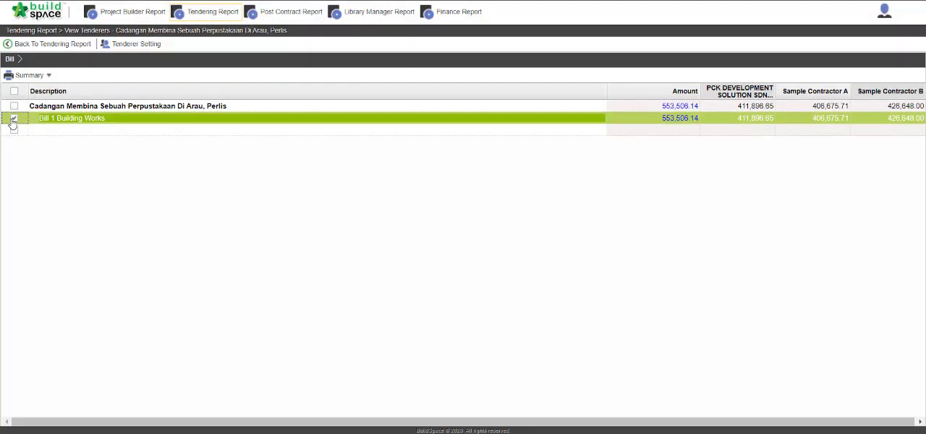
left_click(142, 47)
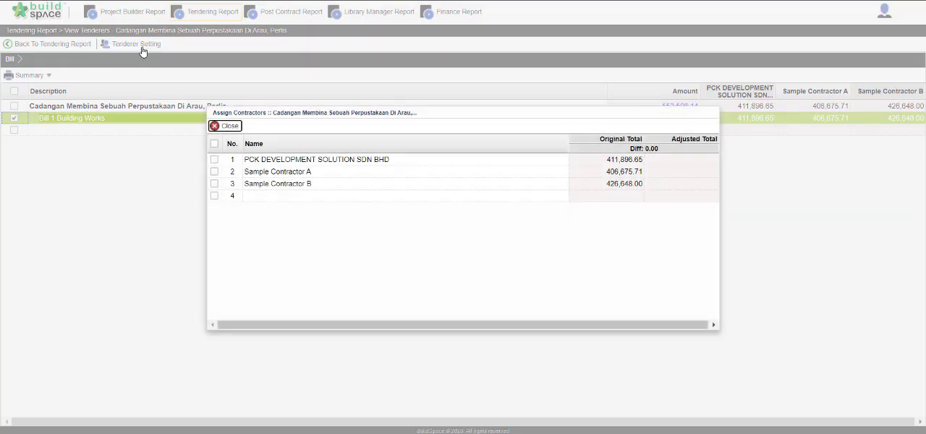
left_click(214, 159)
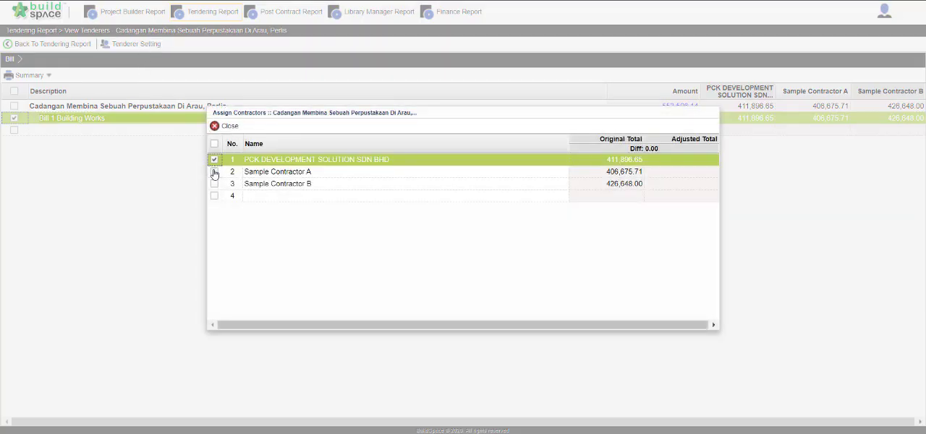
left_click(214, 171)
left_click(214, 184)
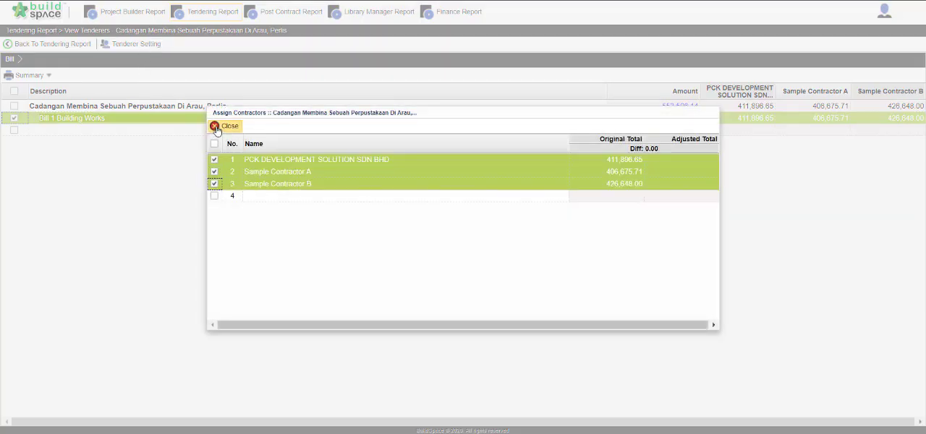
left_click(217, 127)
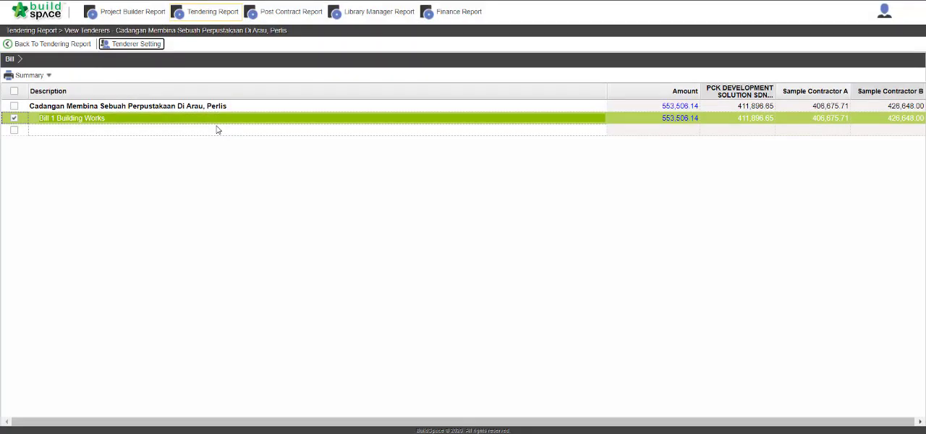
Preview the Item Rate & Total (All Tenderers) report for Bill 1 Building Works, ordered Lowest to Highest, and review every tenderer's rates.
left_click(51, 120)
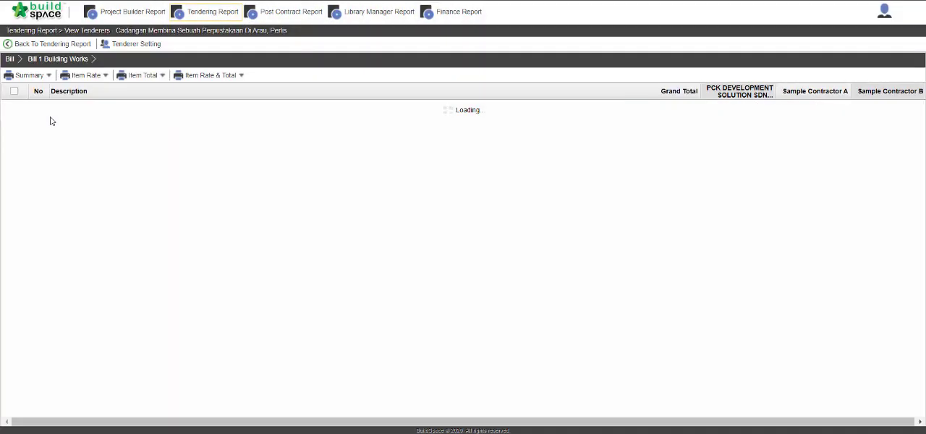
left_click(211, 76)
mouse_move(318, 106)
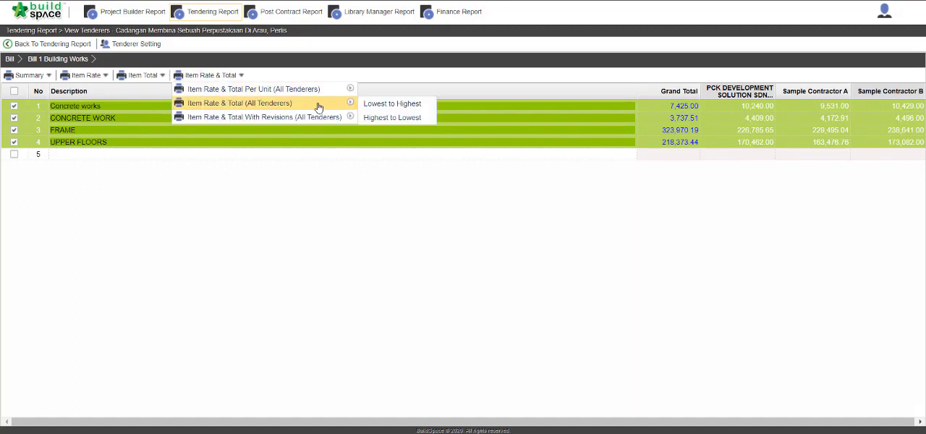
left_click(402, 106)
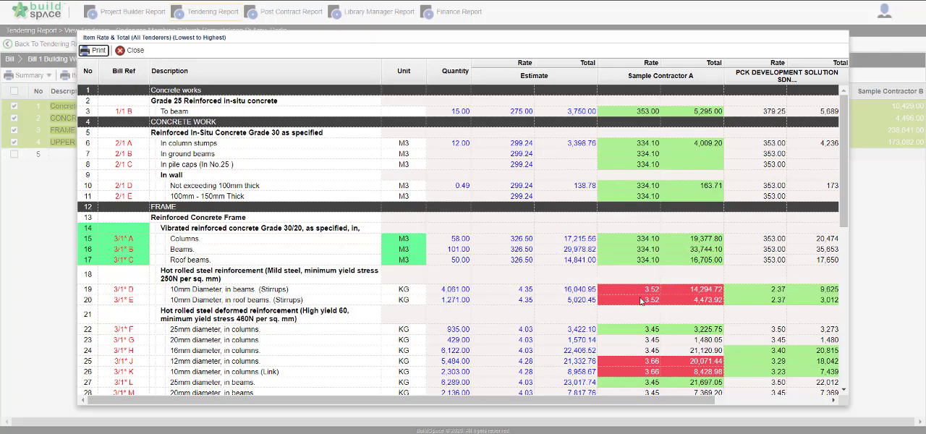
left_click_drag(605, 404, 756, 406)
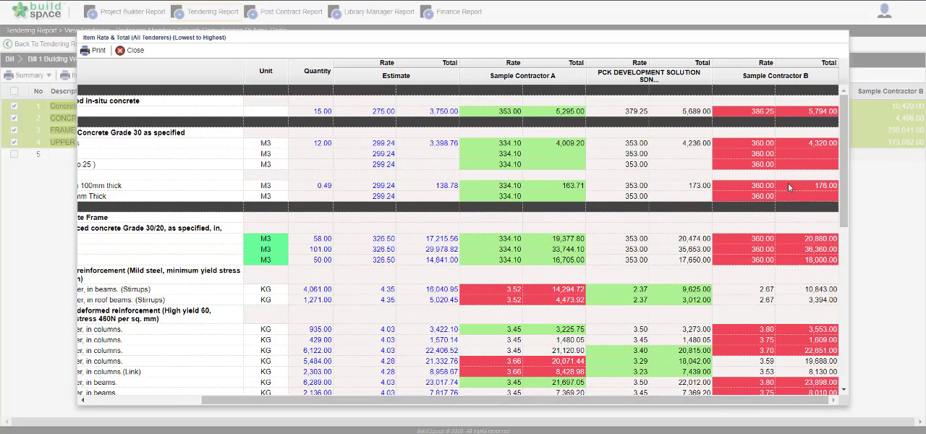
scroll(700, 271, "down", 1)
scroll(700, 271, "down", 10)
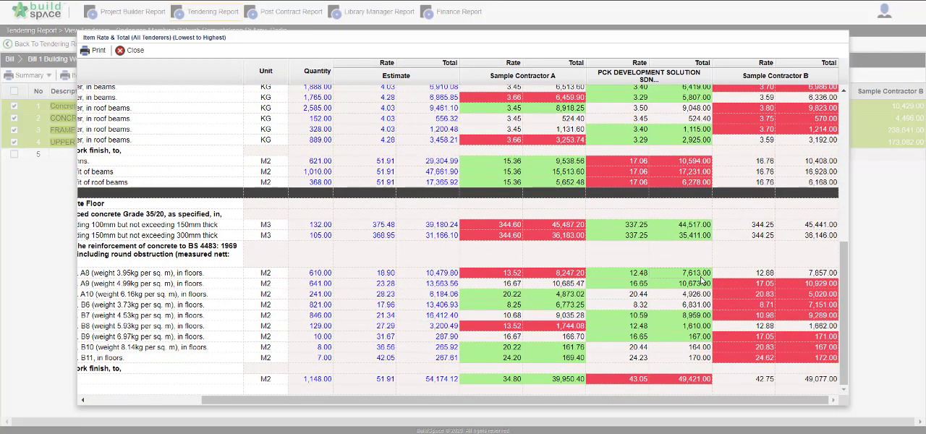
Output the Item Rate & Total report as a PDF and review its CONCRETE WORK page.
left_click(94, 49)
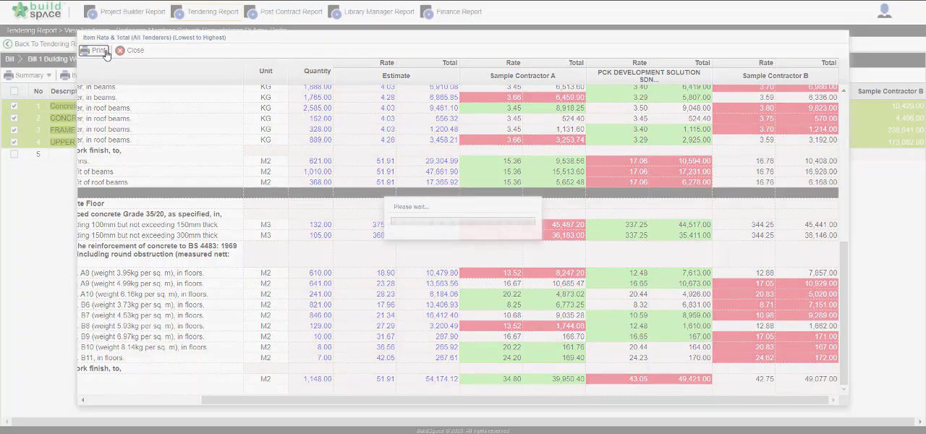
left_click(338, 176)
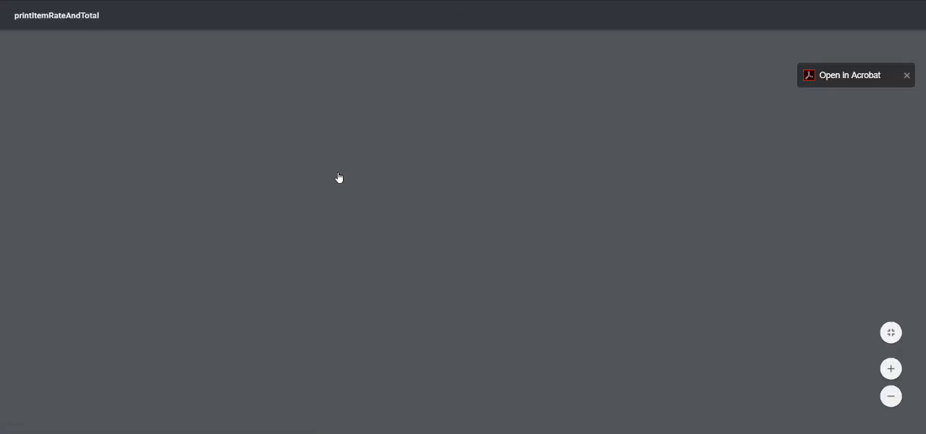
scroll(338, 177, "down", 5)
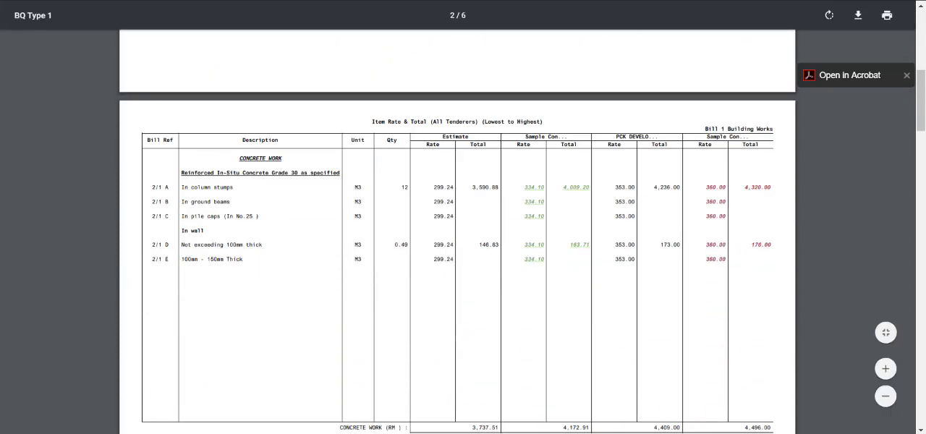
Close the PDF, export the Item Rate & Total report to Excel, and open the workbook to review its tenderer comparison pages.
left_click(116, 1)
left_click(395, 178)
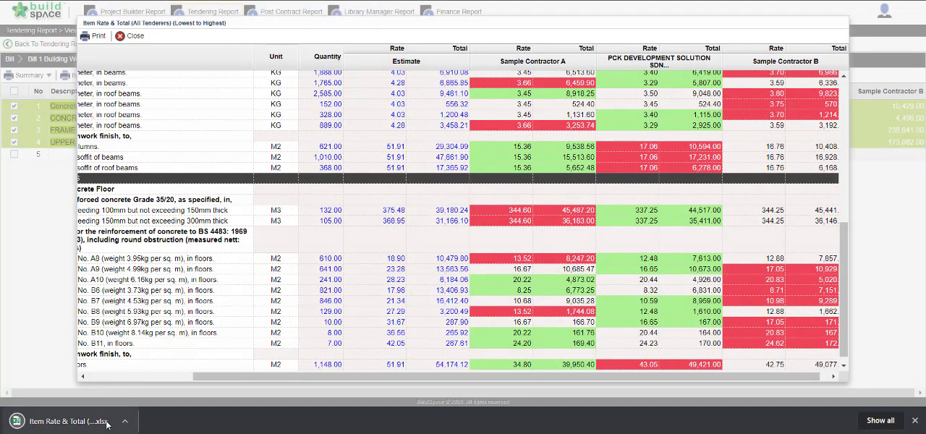
left_click(107, 424)
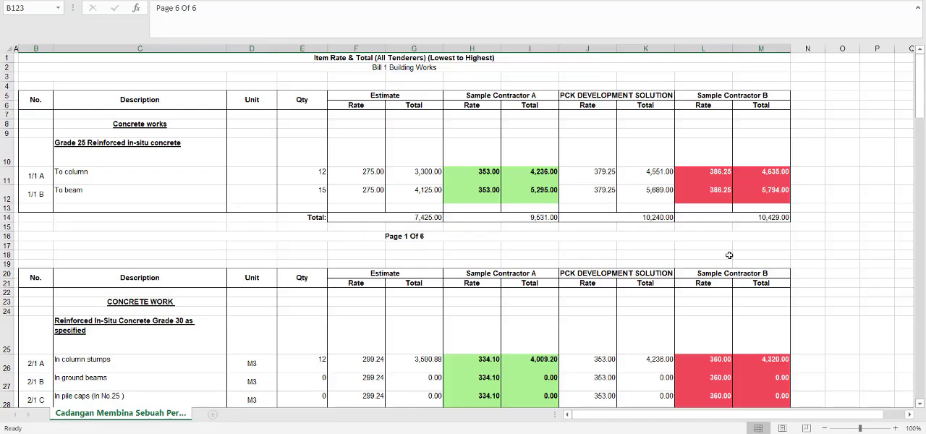
scroll(765, 237, "down", 14)
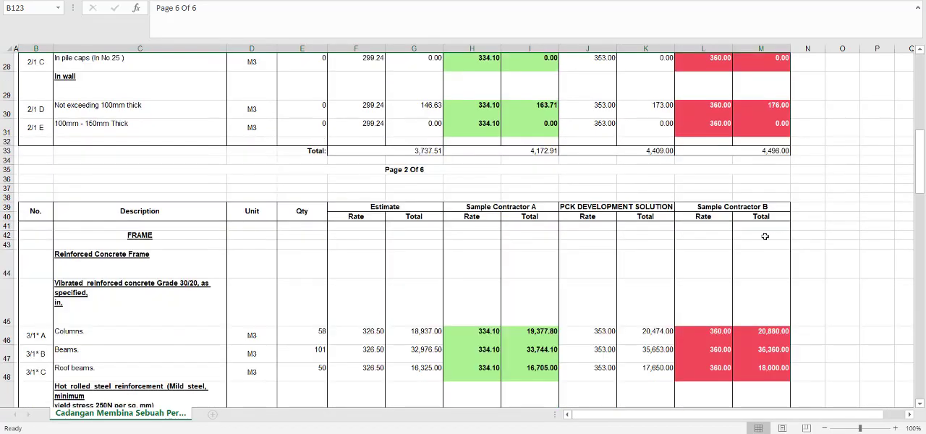
scroll(764, 237, "down", 5)
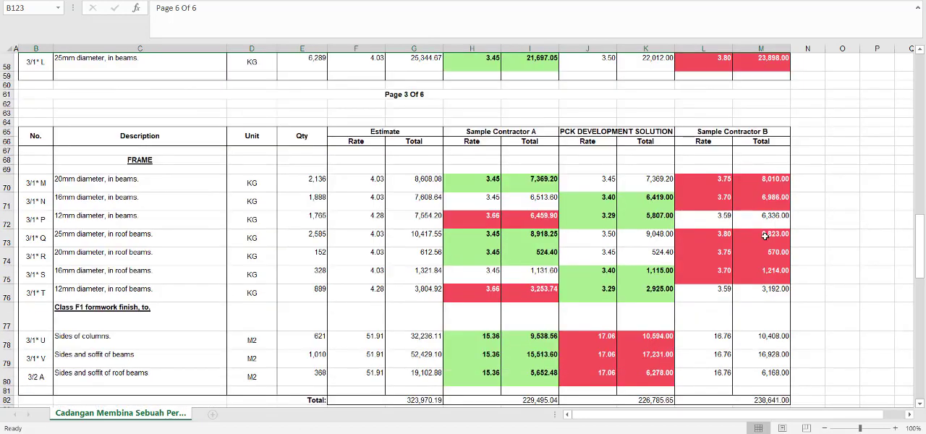